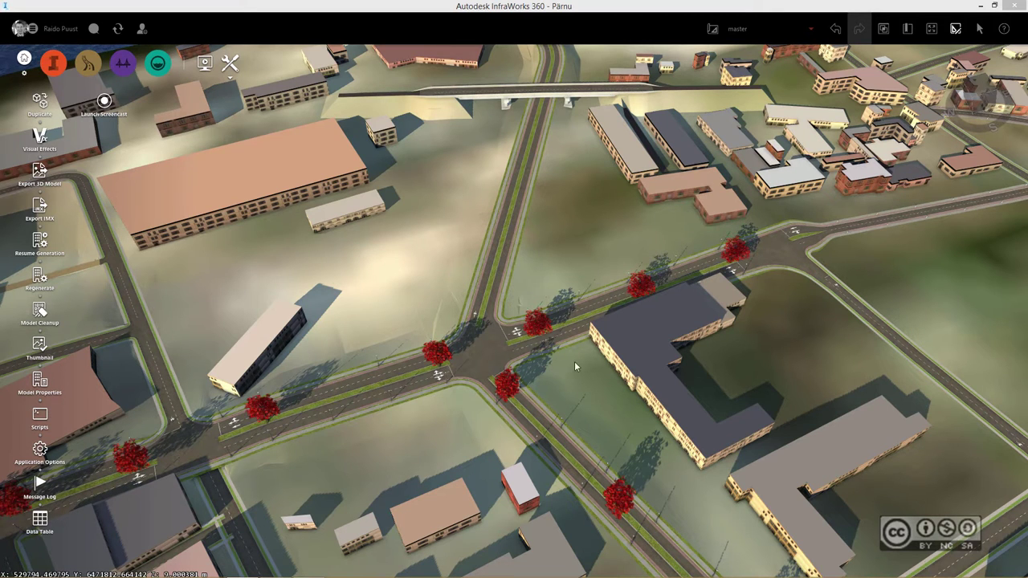
# Change the central crossroads' design vehicle from P to SU-12
pyautogui.click(487, 347)
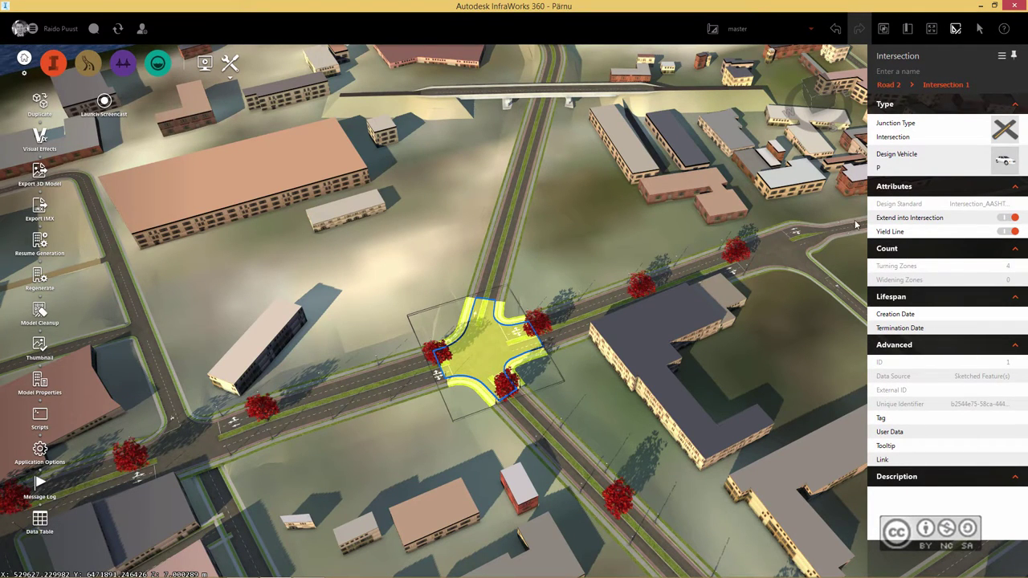
pyautogui.click(1006, 164)
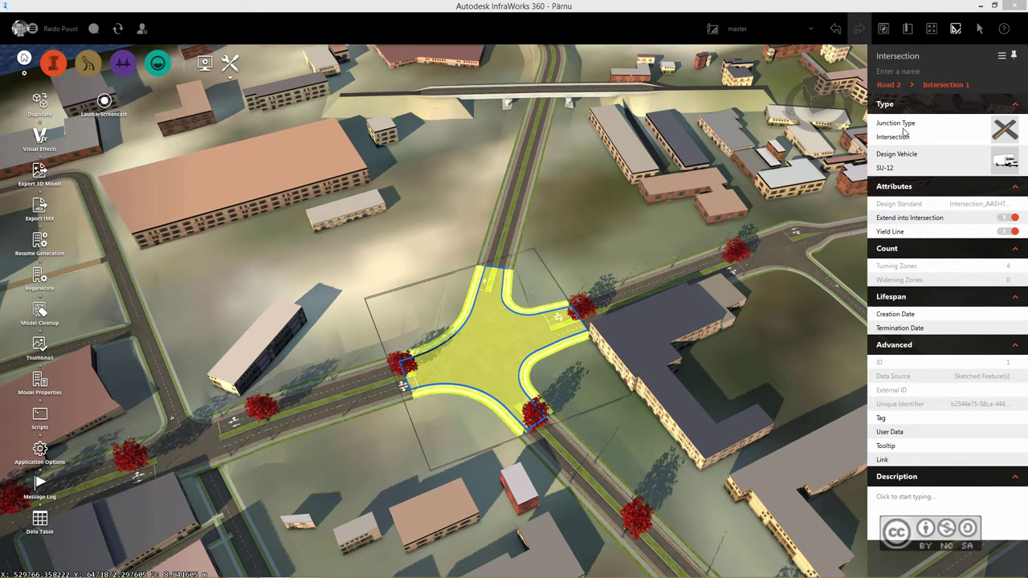
# Make the crossroads a roundabout, trying Mini Roundabout before settling on FHWA 2010 Rural Double Lane
pyautogui.click(1008, 134)
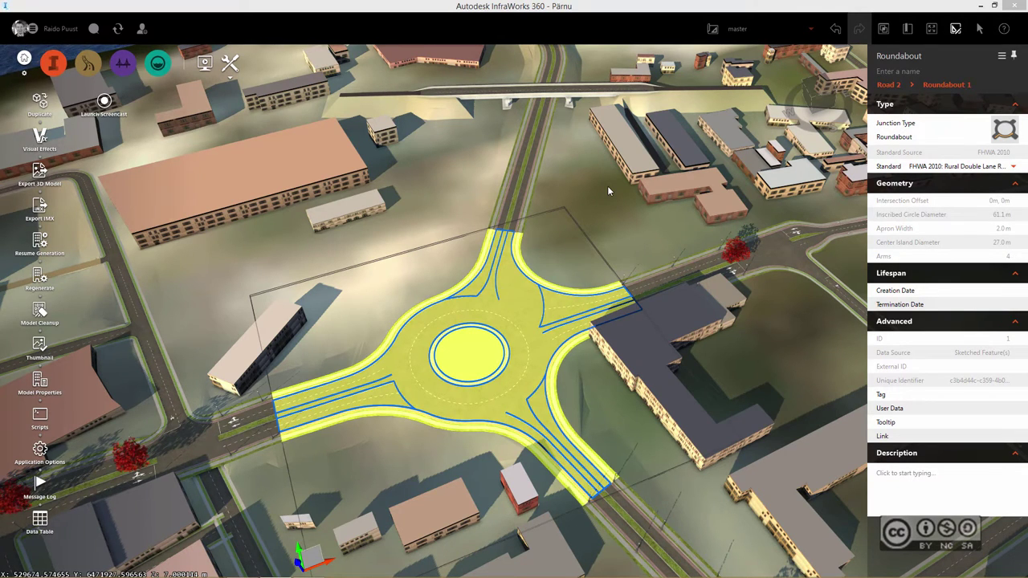
pyautogui.click(1014, 167)
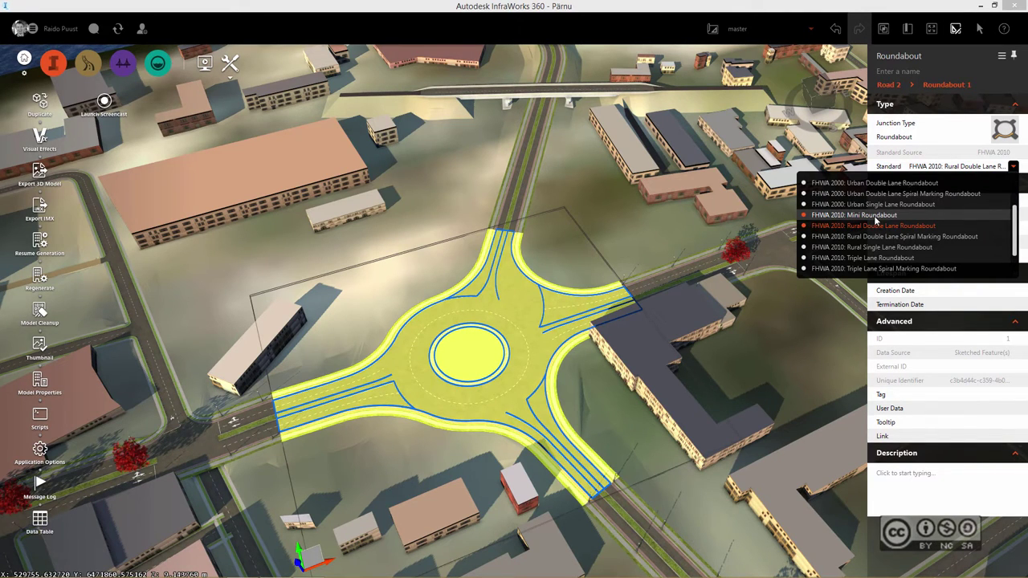
pyautogui.click(875, 217)
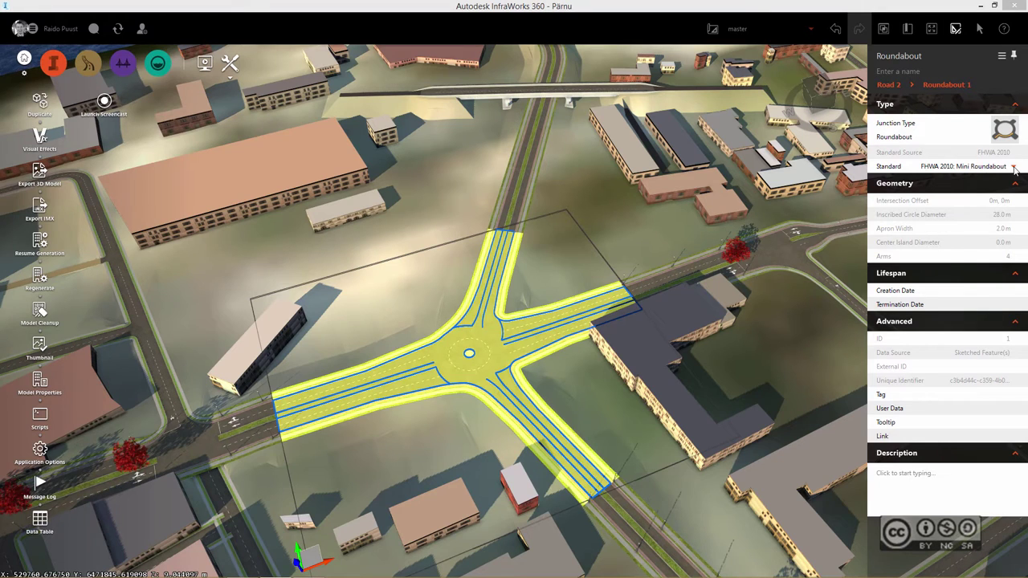
pyautogui.click(1015, 167)
pyautogui.click(890, 231)
# Box a rectangular IMX export region around the roundabout area
pyautogui.click(620, 233)
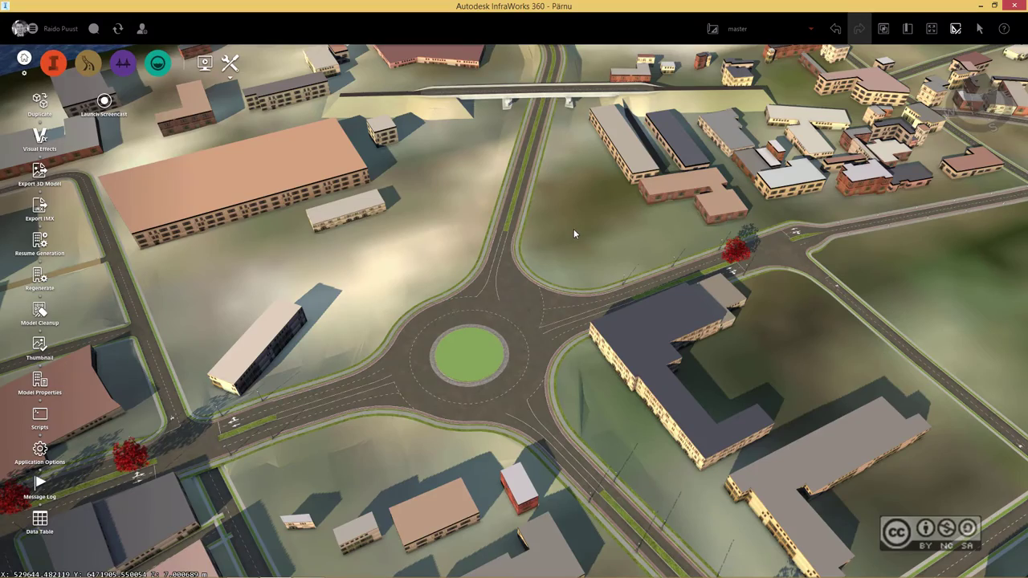
pyautogui.scroll(2, 573, 232)
pyautogui.scroll(-5, 566, 278)
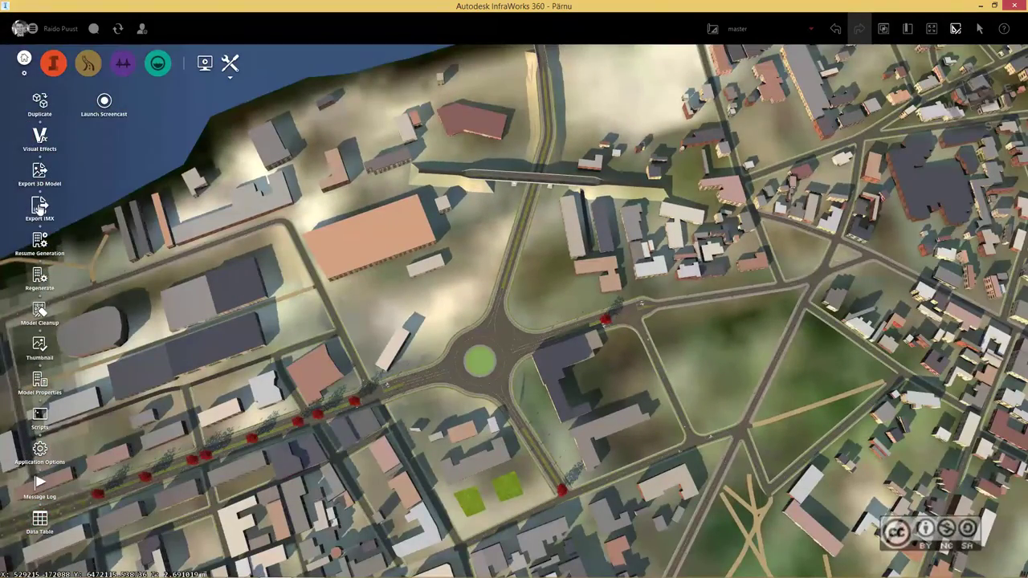
pyautogui.click(40, 207)
pyautogui.click(482, 186)
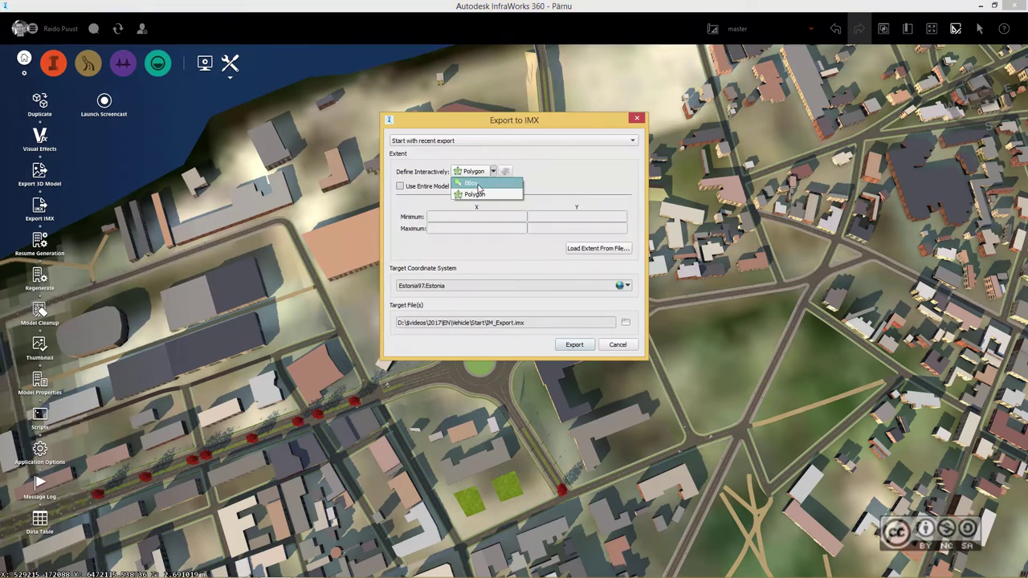
pyautogui.click(490, 207)
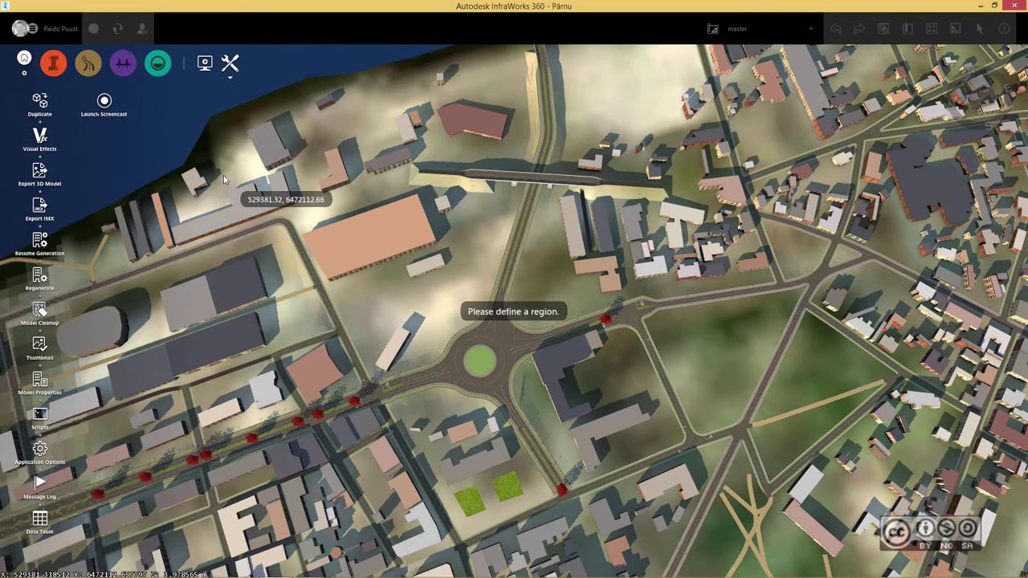
pyautogui.moveTo(224, 175); pyautogui.dragTo(396, 202)
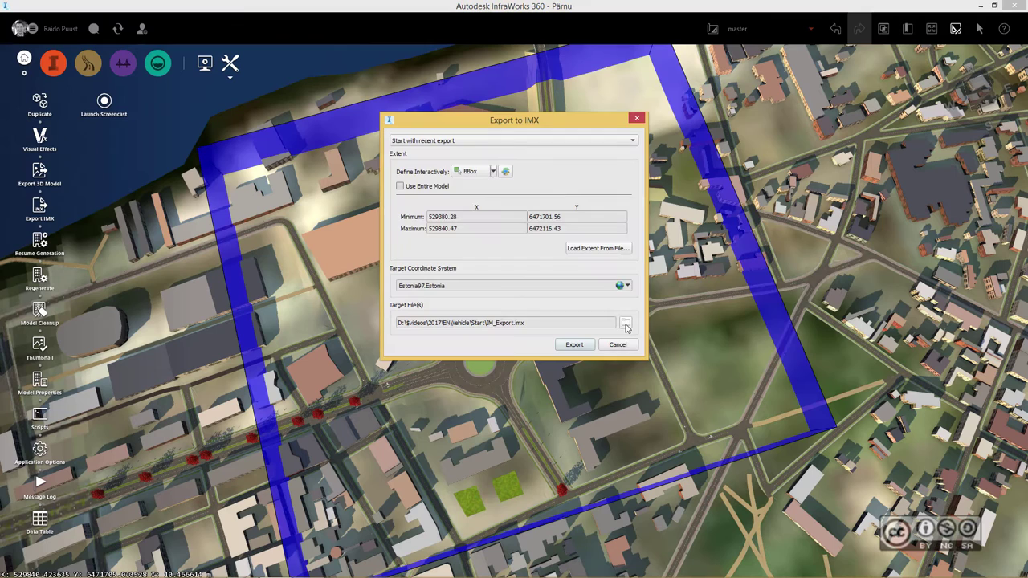
# Name the export target Roundabout_v3.imx and run the export
pyautogui.click(625, 336)
pyautogui.click(521, 217)
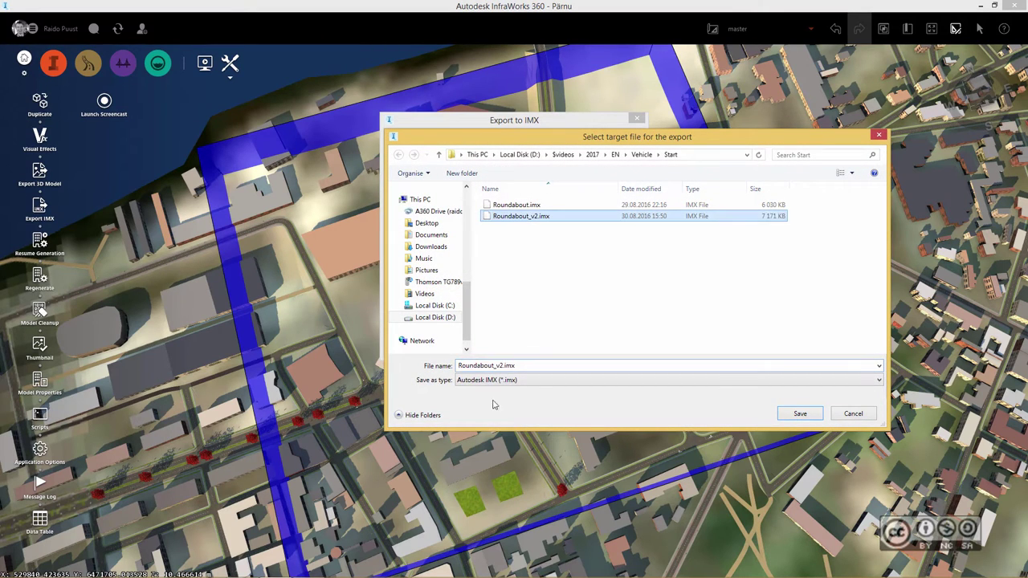
pyautogui.click(502, 367)
pyautogui.press('BackSpace')
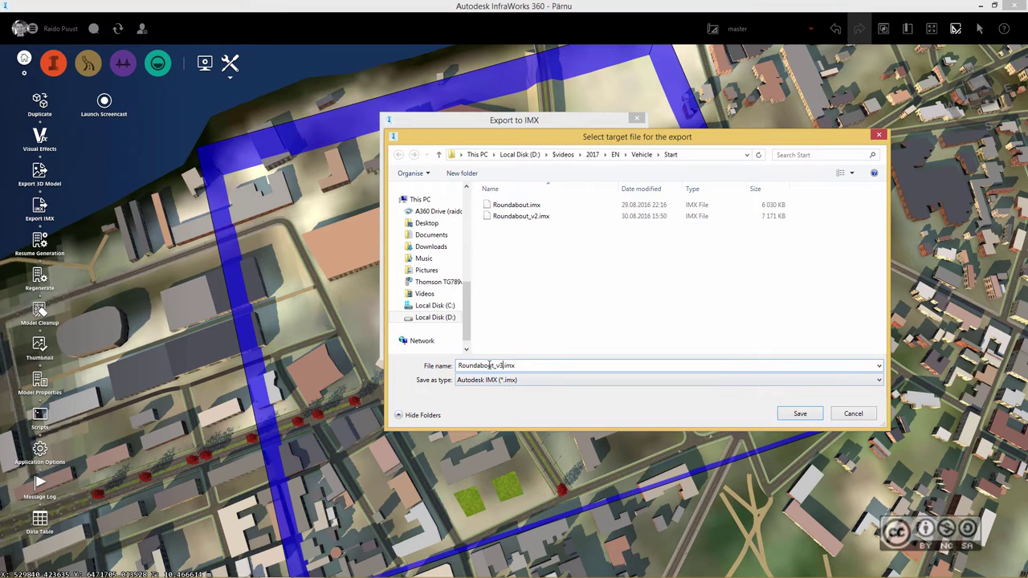
pyautogui.write('3')
pyautogui.click(799, 413)
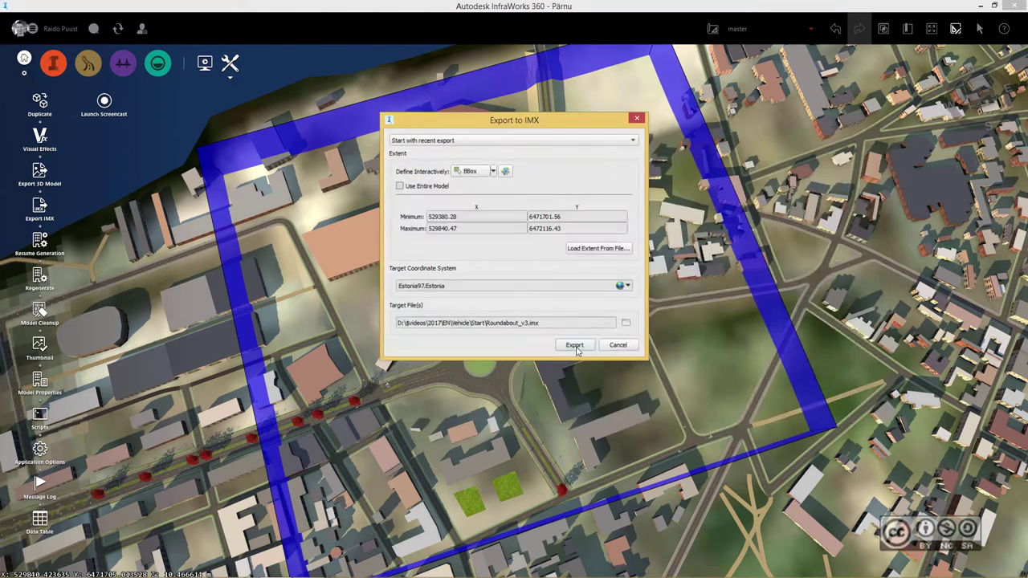
pyautogui.click(801, 346)
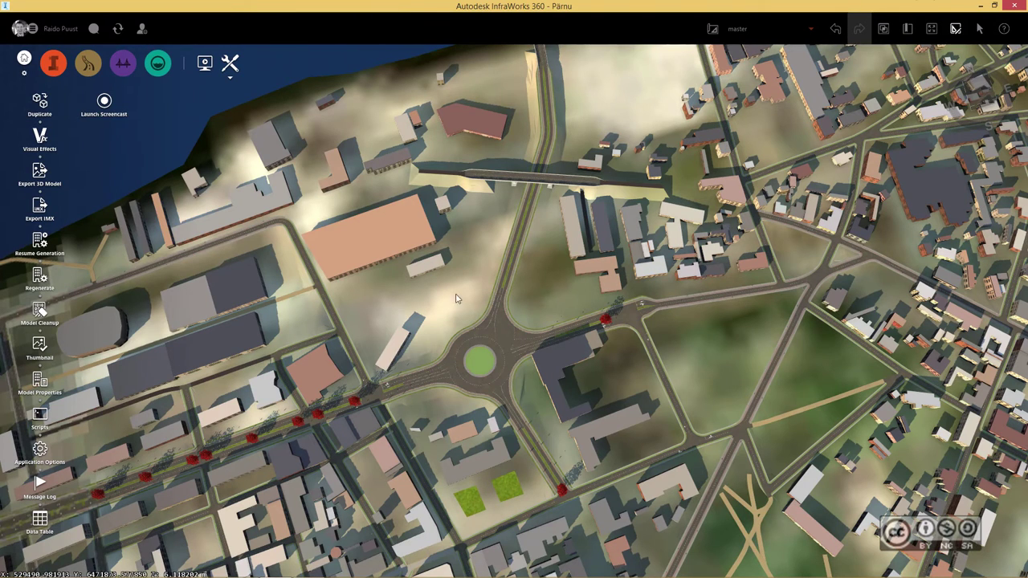
# In Civil 3D, choose Roundabout_v3.imx to open with the Estonia97.Estonia coordinate system
pyautogui.click(308, 568)
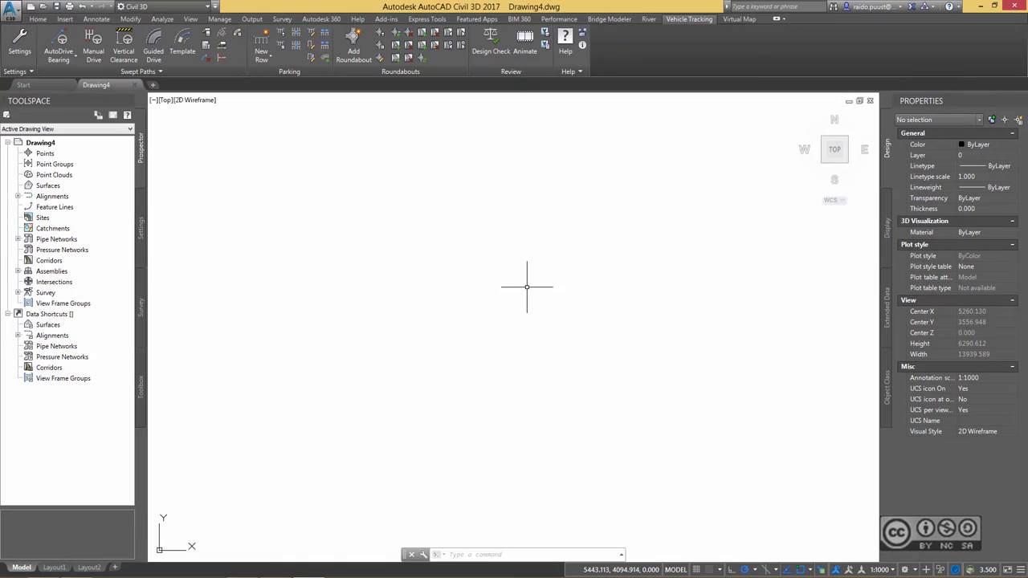
pyautogui.click(64, 18)
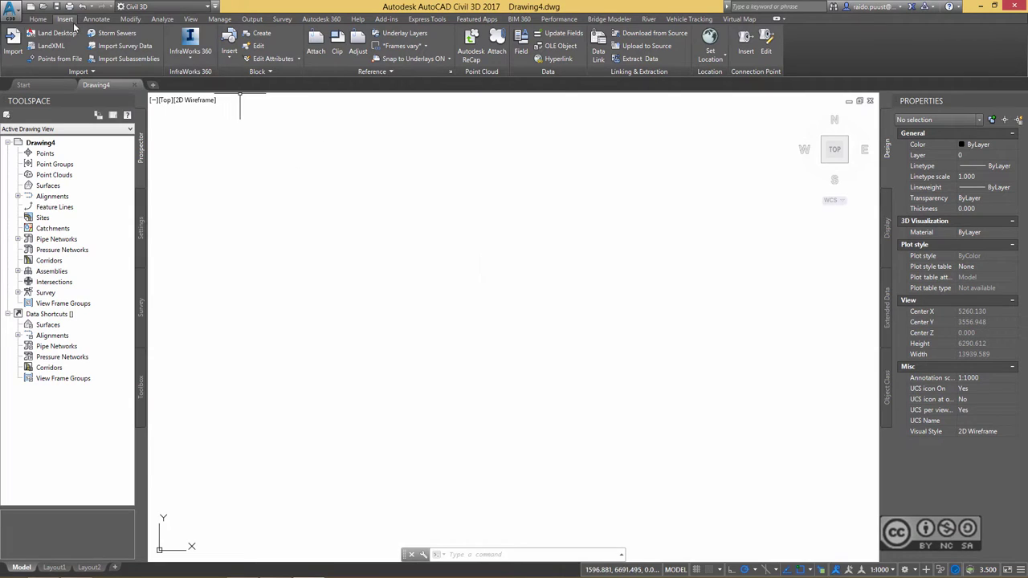
pyautogui.click(190, 53)
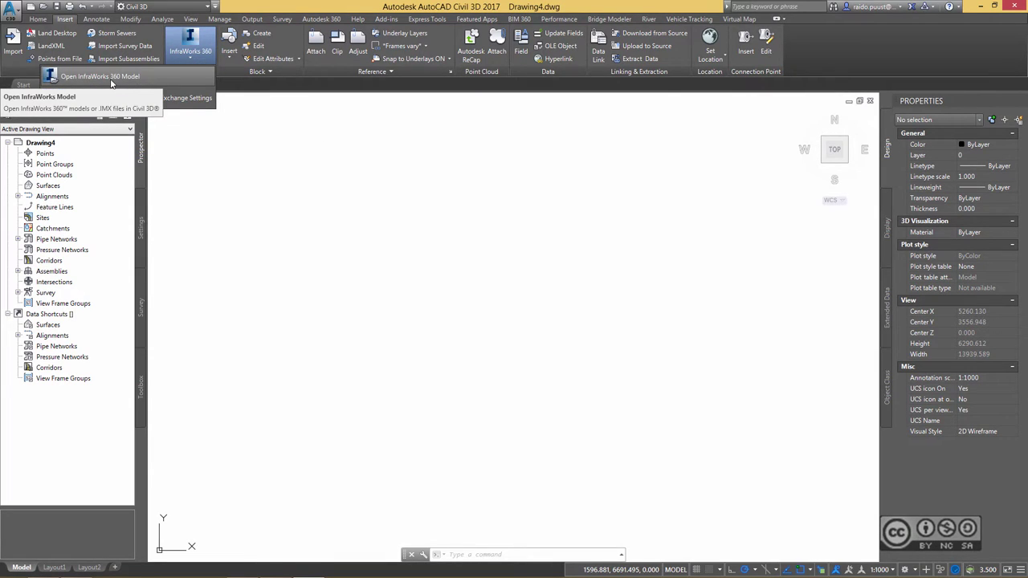
pyautogui.click(110, 80)
pyautogui.click(603, 129)
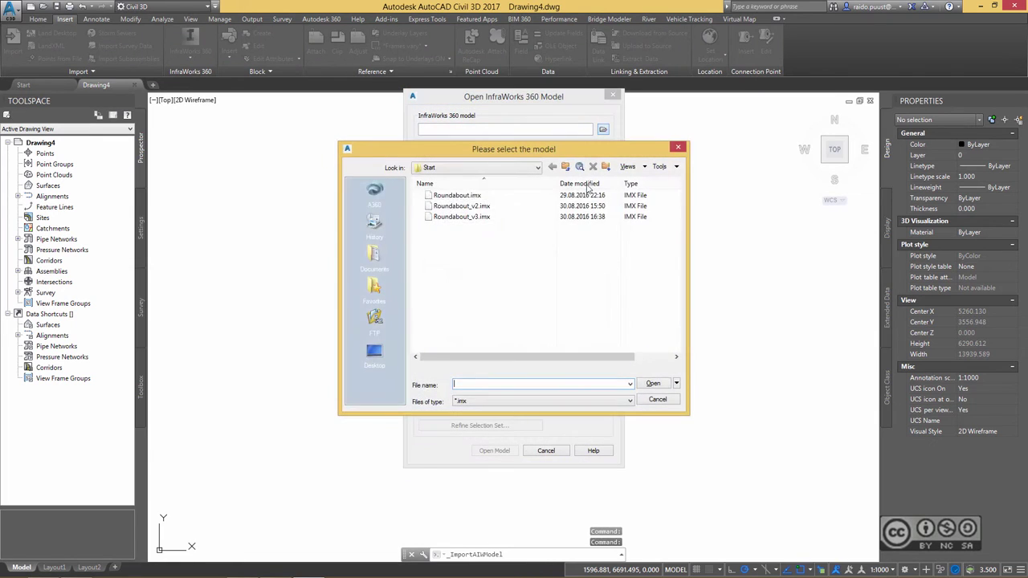
pyautogui.click(473, 218)
pyautogui.click(653, 384)
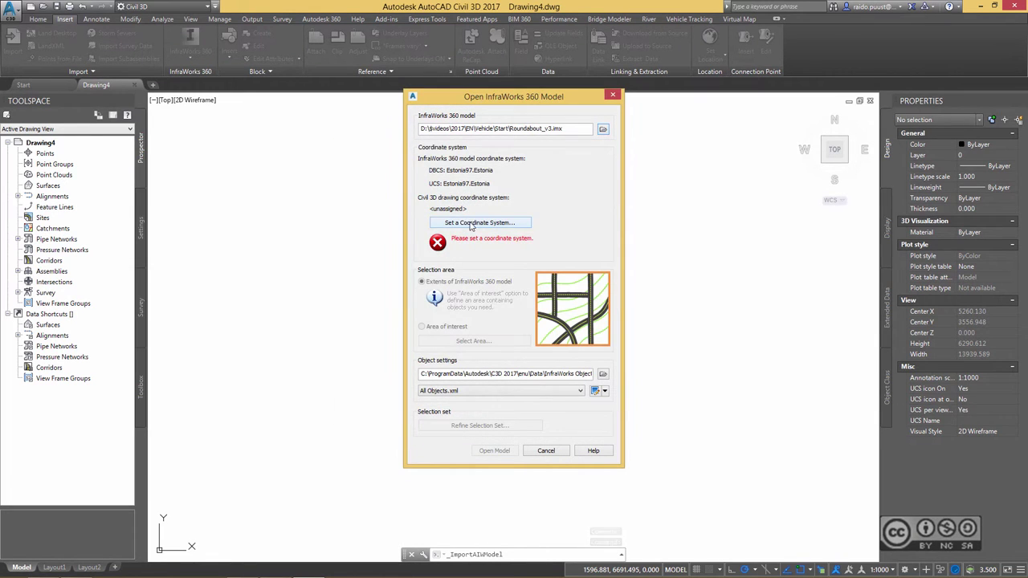
pyautogui.click(485, 227)
pyautogui.click(486, 255)
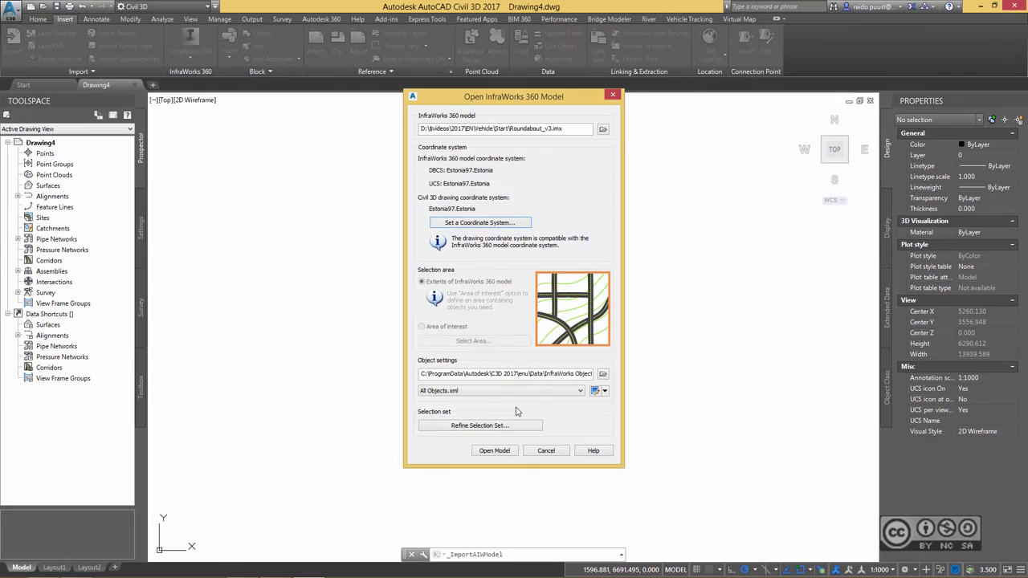
# Limit the import to Design Objects plus the AIW_Proposed_Ground surface, then import the model
pyautogui.click(458, 391)
pyautogui.click(448, 407)
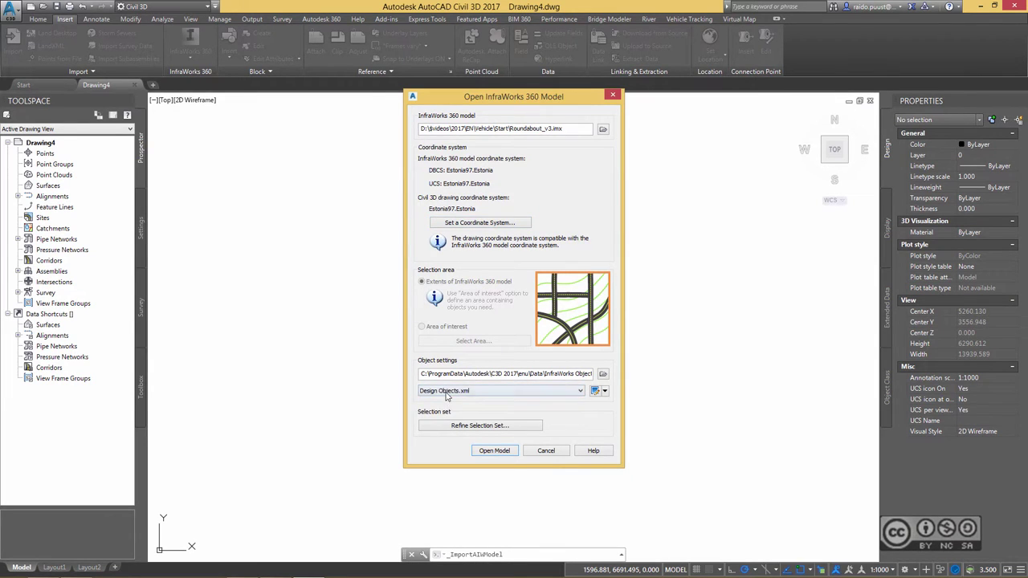
pyautogui.click(470, 429)
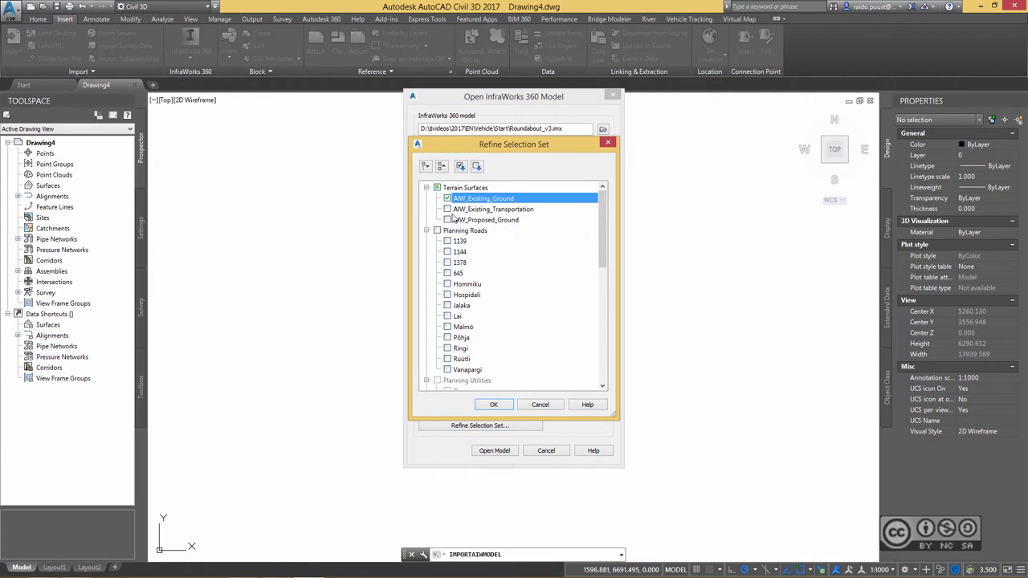
pyautogui.click(448, 219)
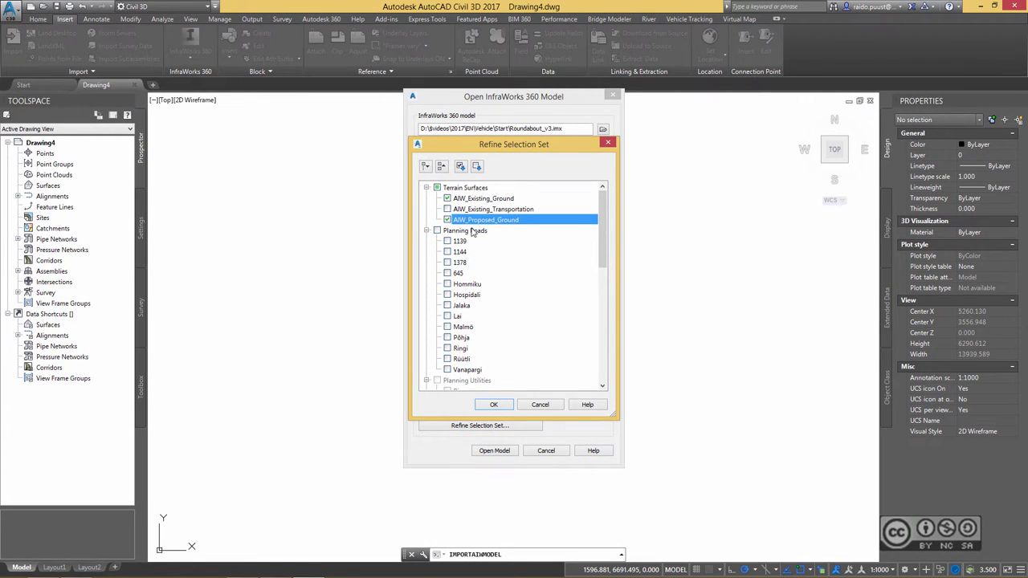
pyautogui.moveTo(602, 233); pyautogui.dragTo(608, 319)
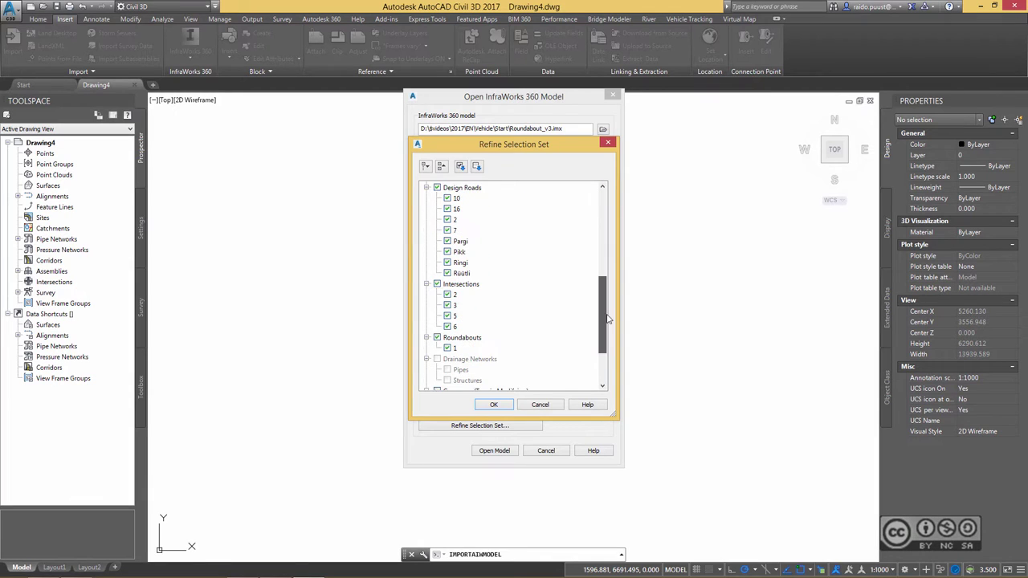
pyautogui.scroll(-1, 522, 344)
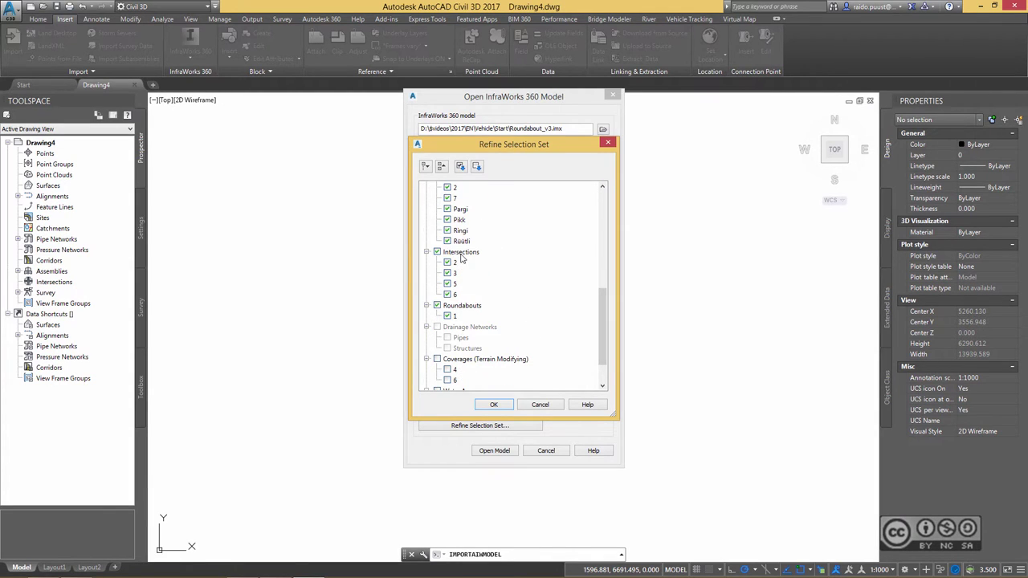
pyautogui.scroll(-2, 602, 342)
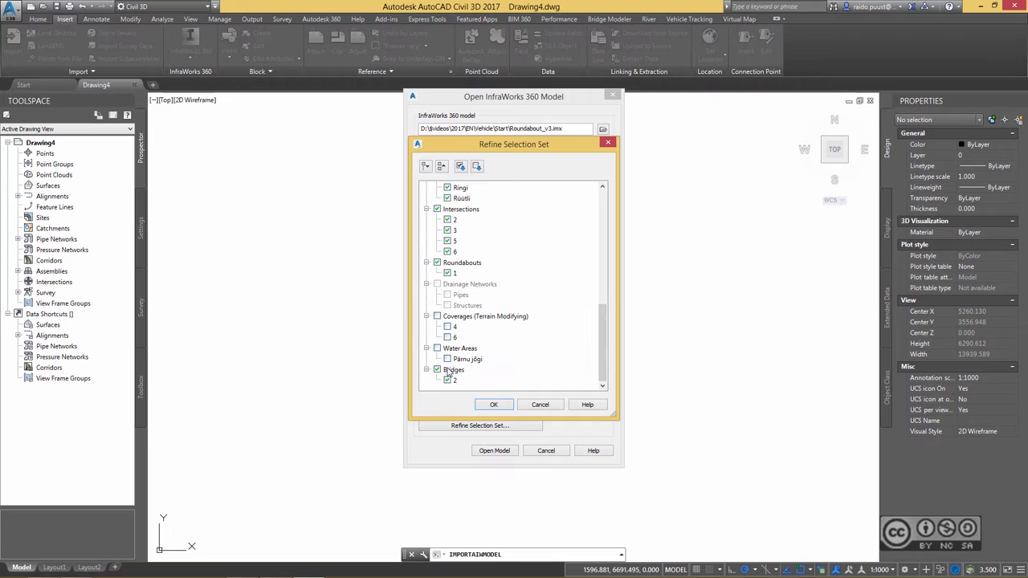
pyautogui.click(496, 407)
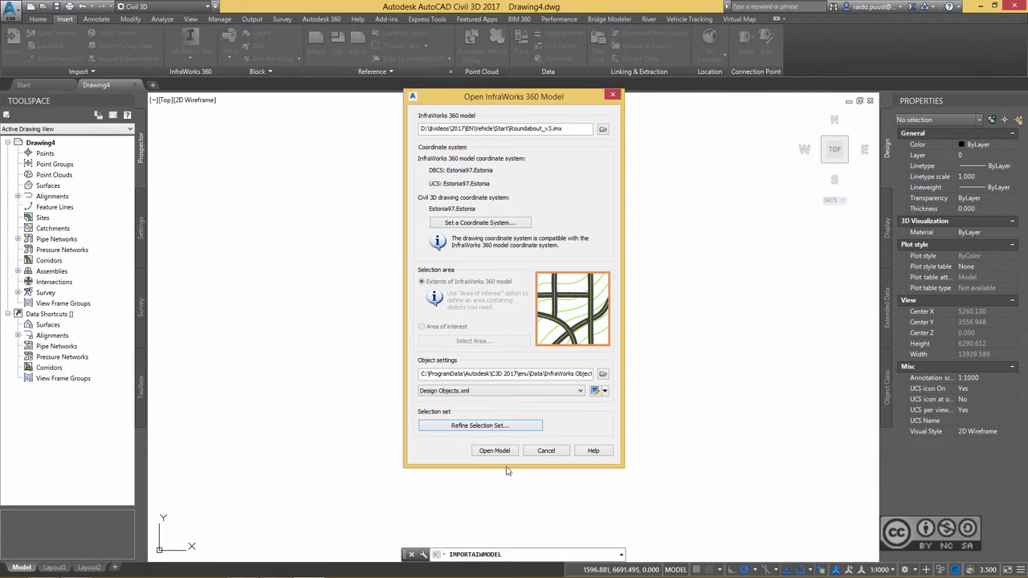
pyautogui.click(495, 451)
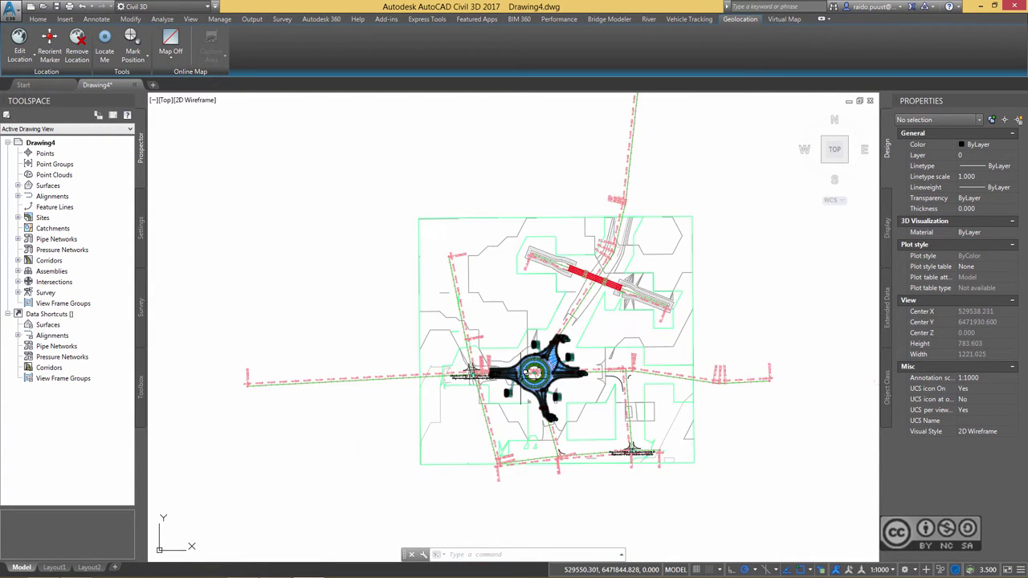
# Centre the view on the roundabout and select its VehicleTrackingJunction object
pyautogui.scroll(2, 530, 371)
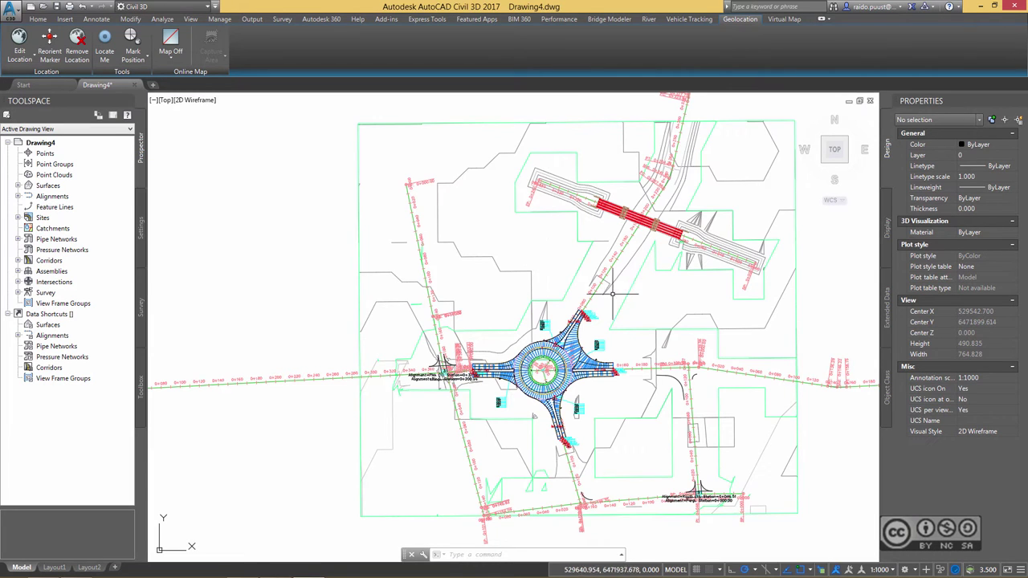
pyautogui.moveTo(613, 295); pyautogui.dragTo(512, 251, button='middle')
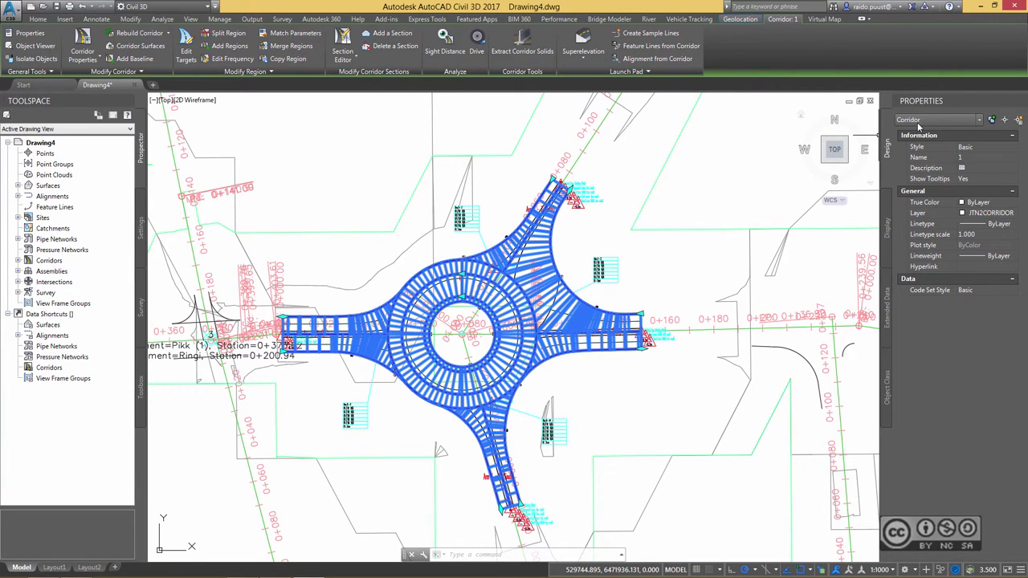
pyautogui.press('Escape')
pyautogui.press('Escape')
pyautogui.moveTo(698, 270); pyautogui.dragTo(757, 258, button='middle')
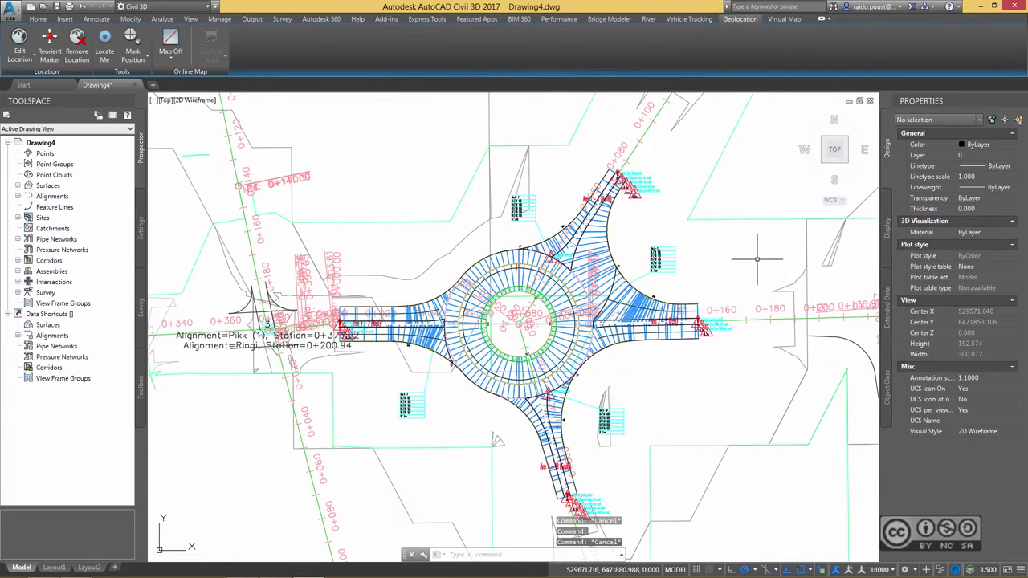
pyautogui.click(530, 309)
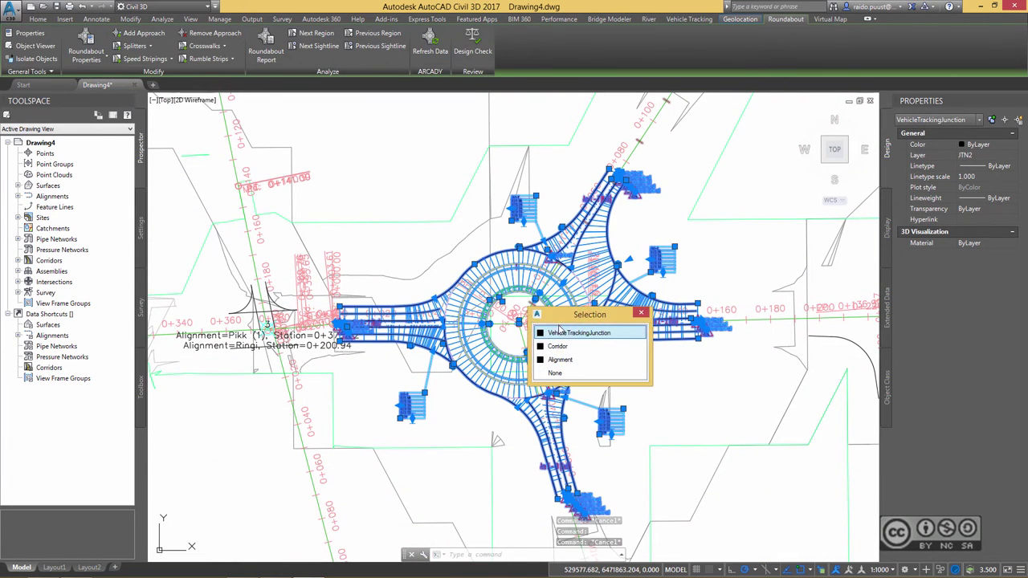
pyautogui.click(559, 331)
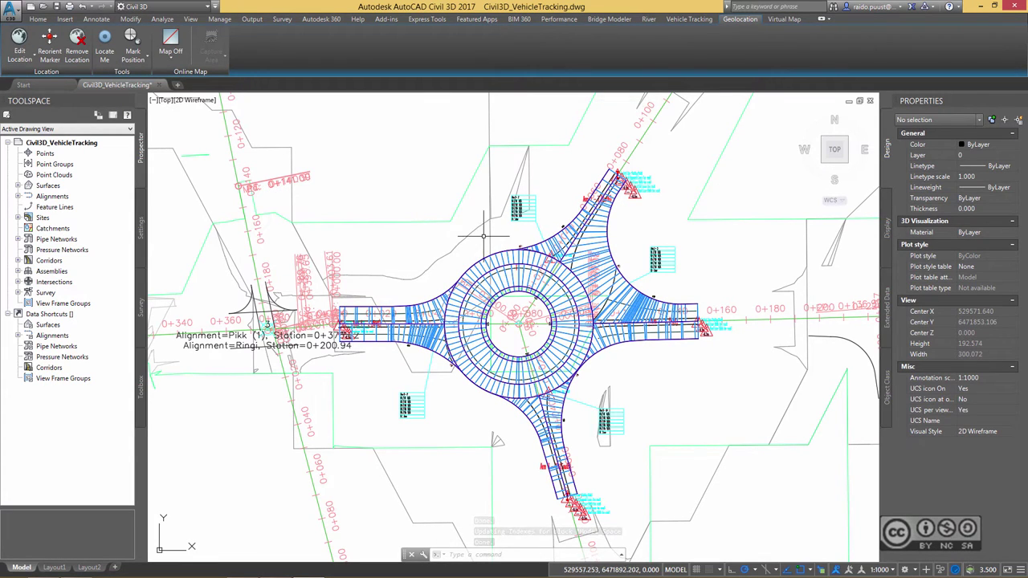
pyautogui.click(500, 259)
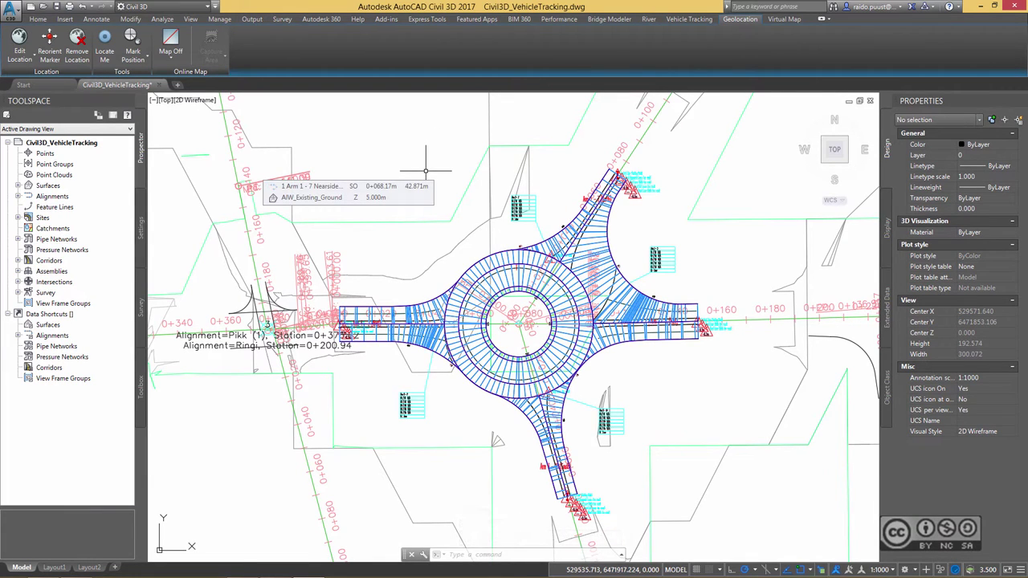
pyautogui.click(526, 293)
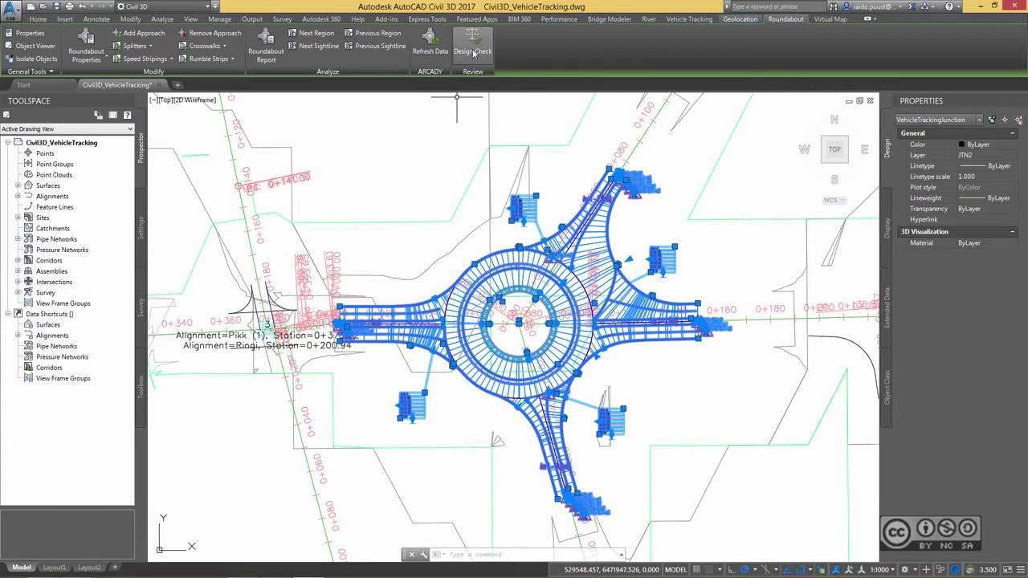
pyautogui.click(472, 48)
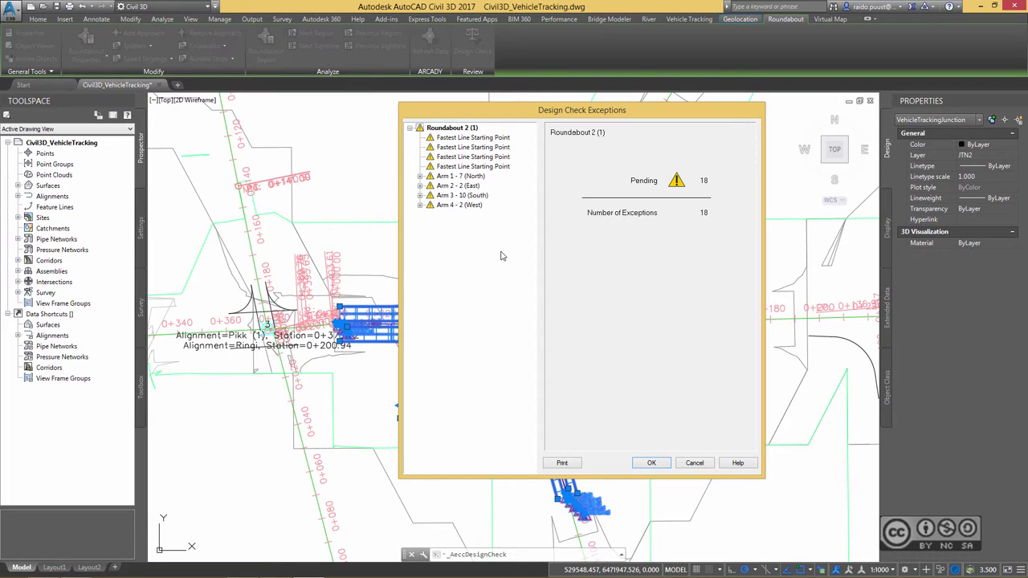
pyautogui.click(420, 176)
pyautogui.click(466, 186)
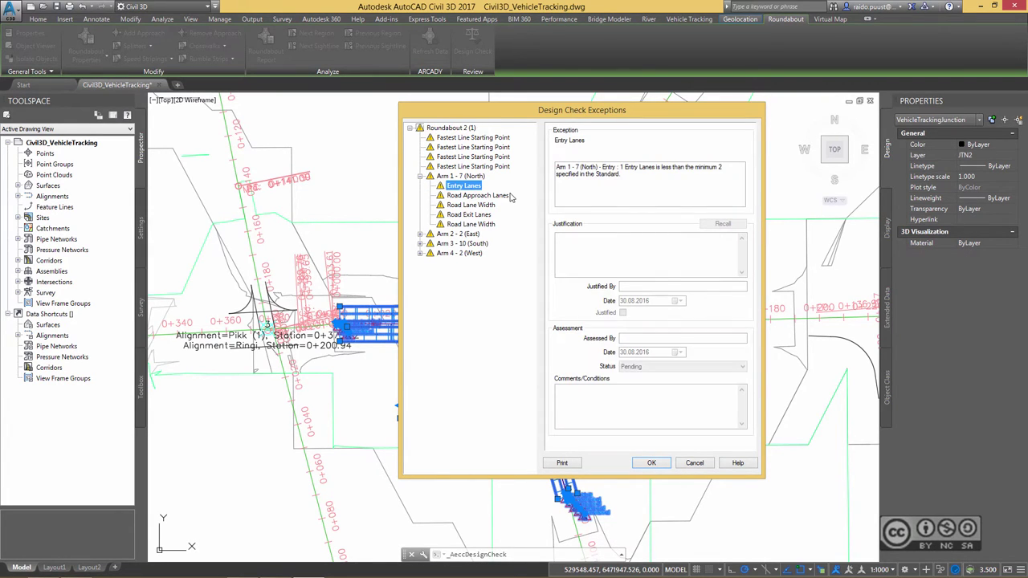
pyautogui.click(491, 206)
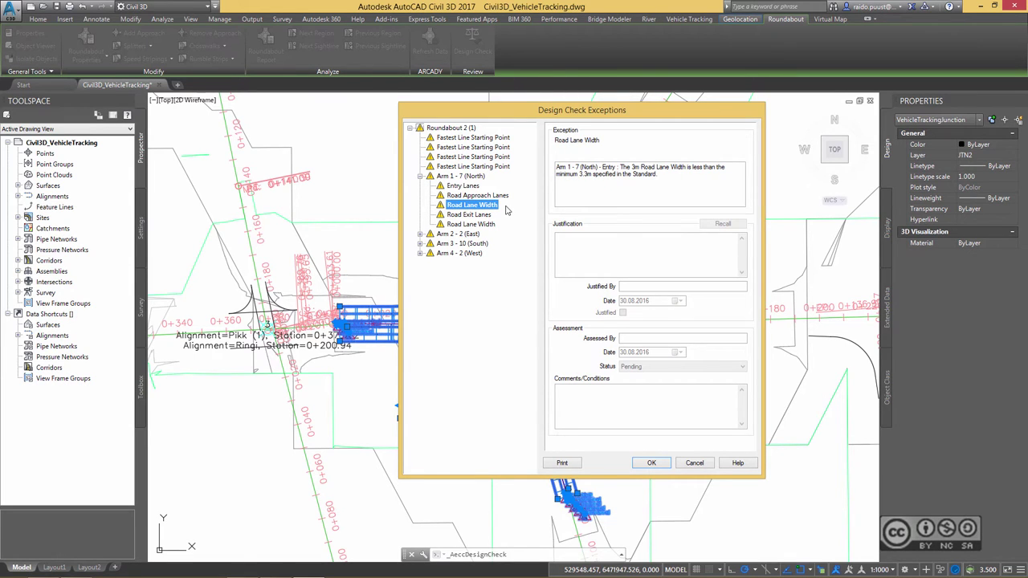
pyautogui.click(695, 463)
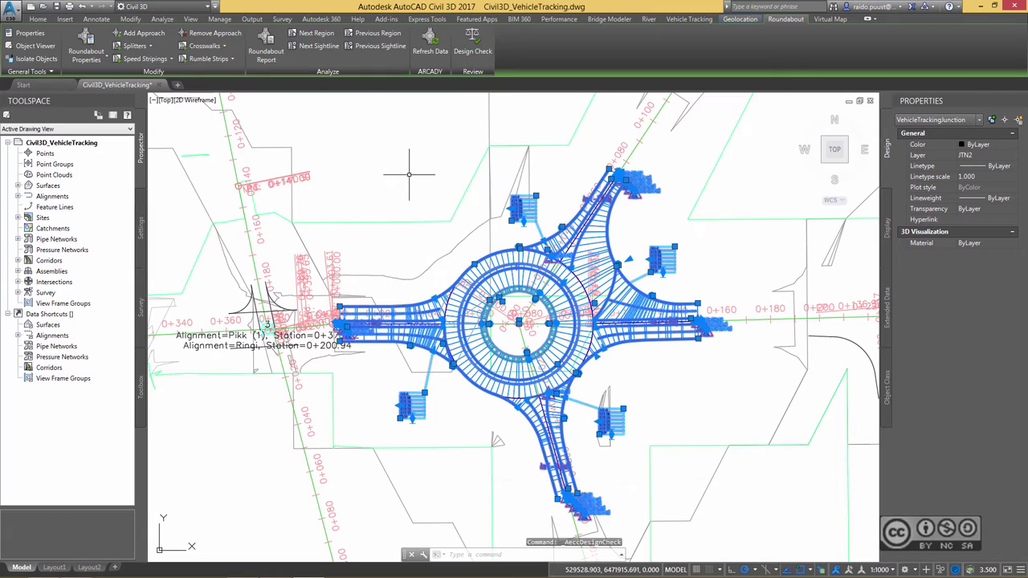
pyautogui.click(88, 40)
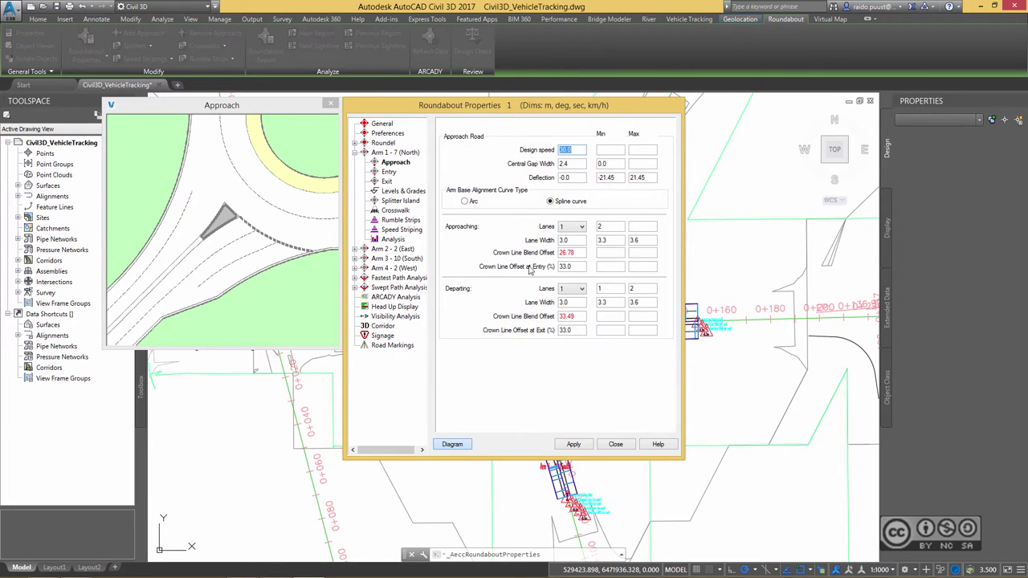
pyautogui.click(579, 241)
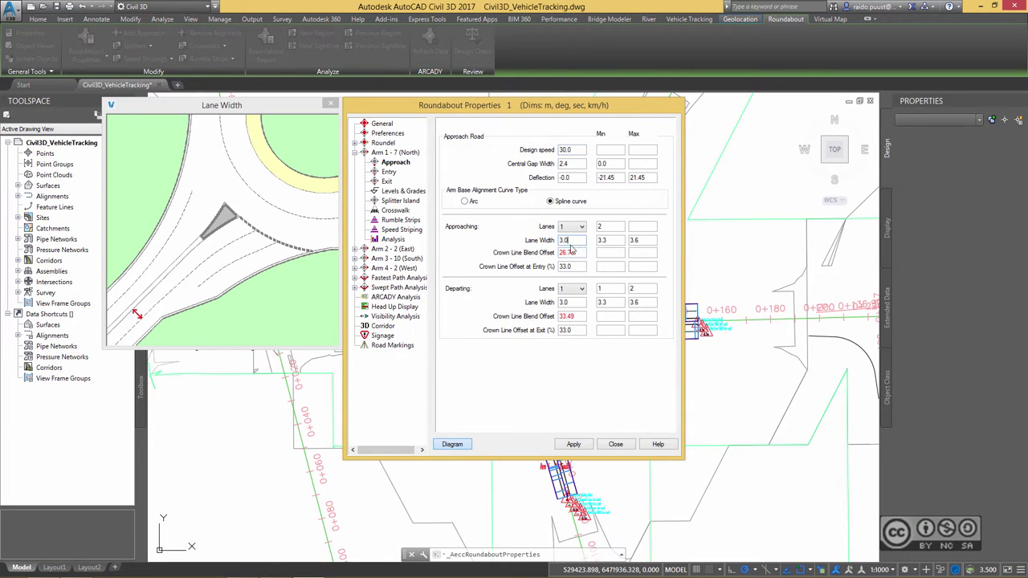
pyautogui.click(643, 240)
pyautogui.click(616, 447)
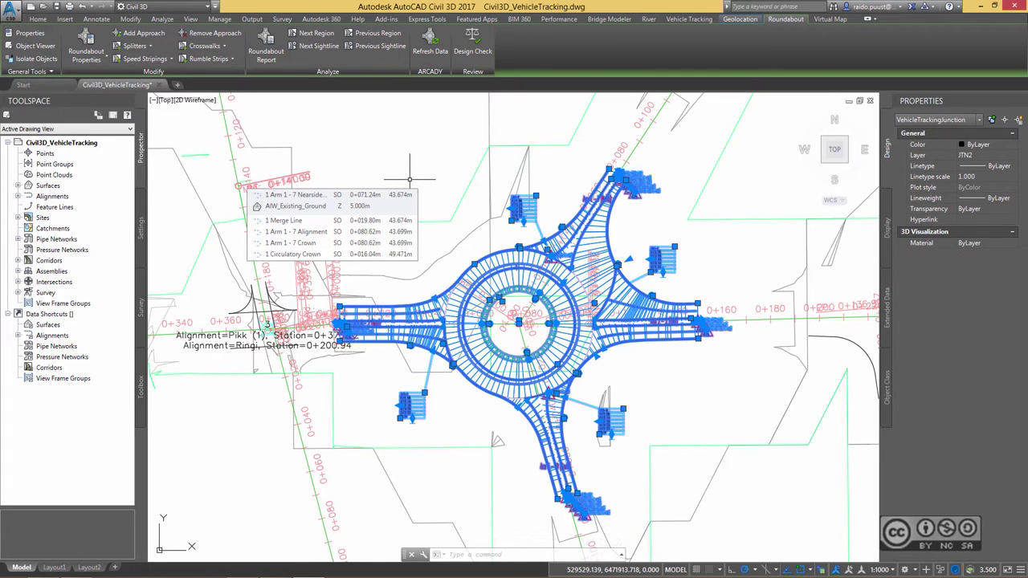
pyautogui.click(687, 18)
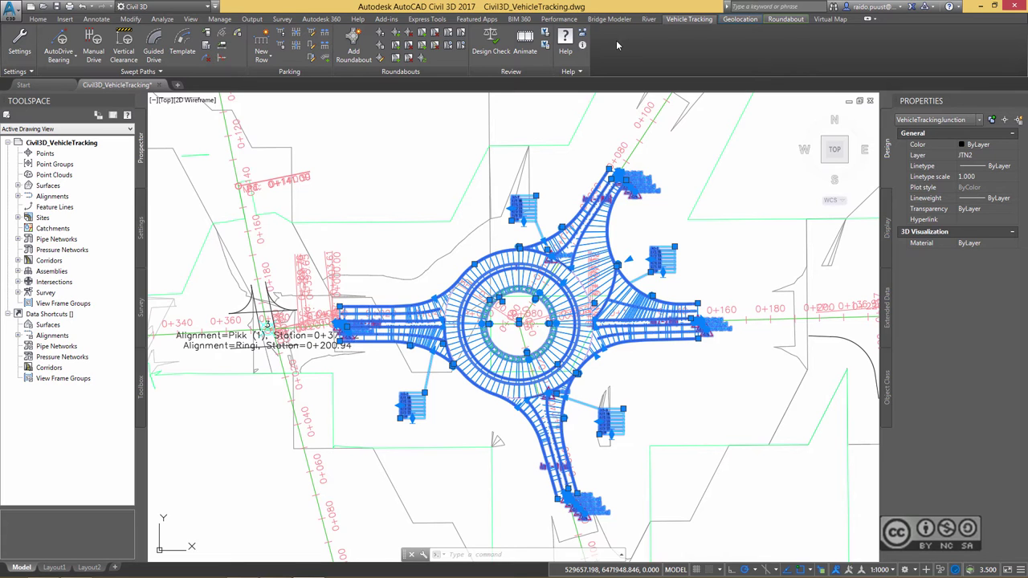
pyautogui.press('Escape')
# Reselect the roundabout and apply Isolate Selected Objects to it
pyautogui.click(447, 252)
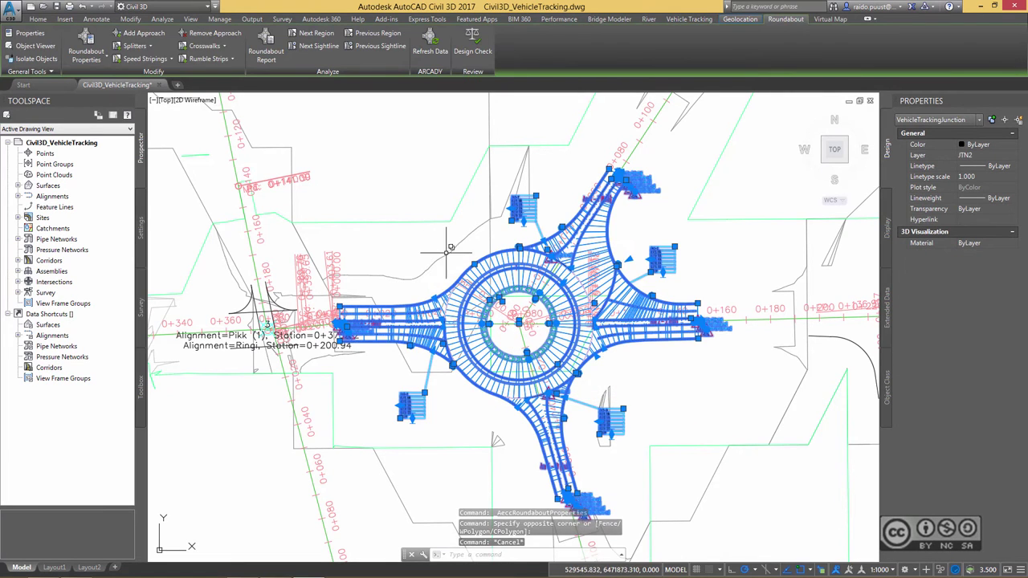
pyautogui.rightClick(416, 153)
pyautogui.moveTo(454, 182)
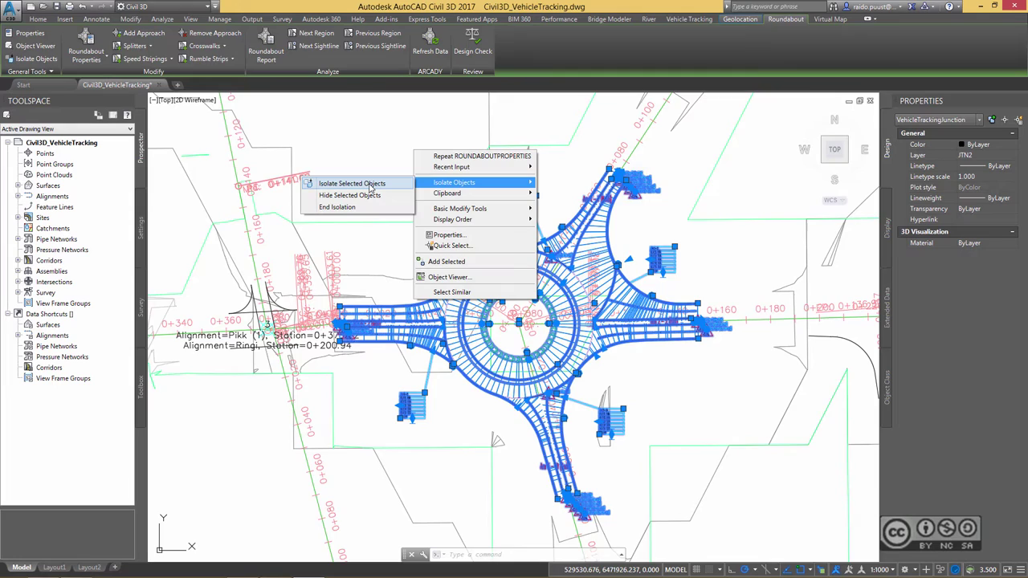
pyautogui.click(354, 184)
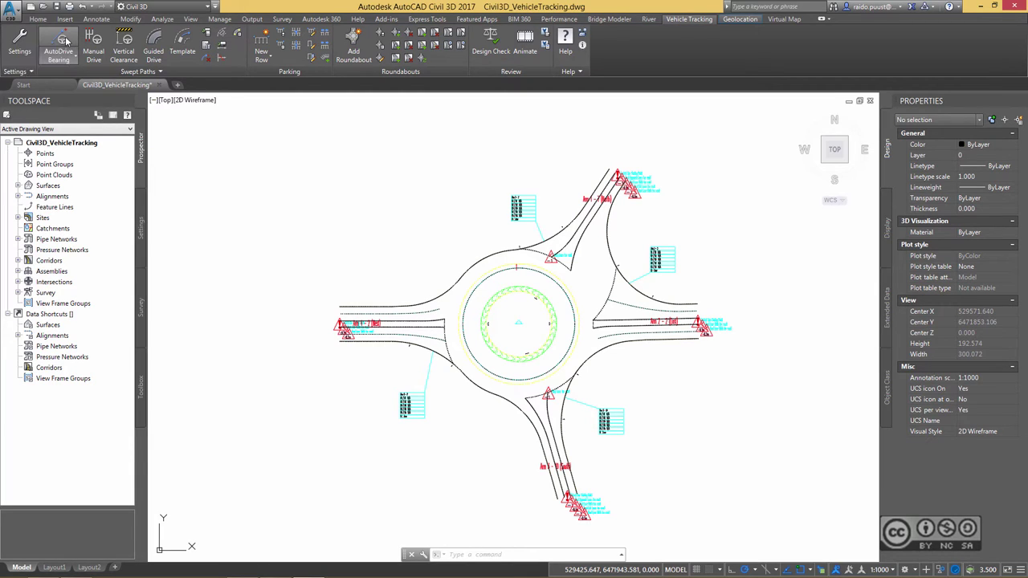
# Start an AutoDrive Bearing with the Denby Eco-Link Artic, declining to make it the default
pyautogui.click(66, 40)
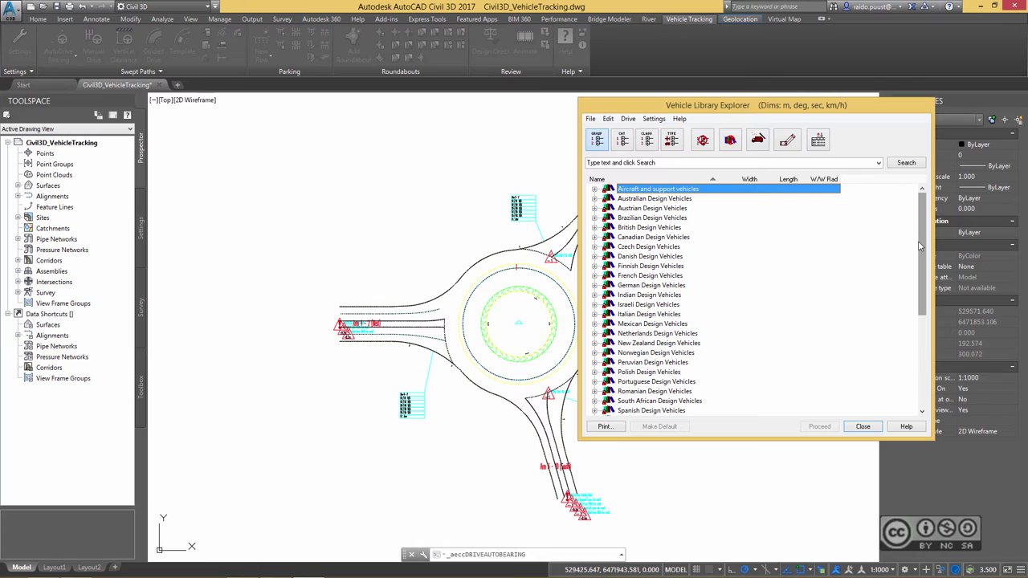
pyautogui.moveTo(920, 247); pyautogui.dragTo(920, 337)
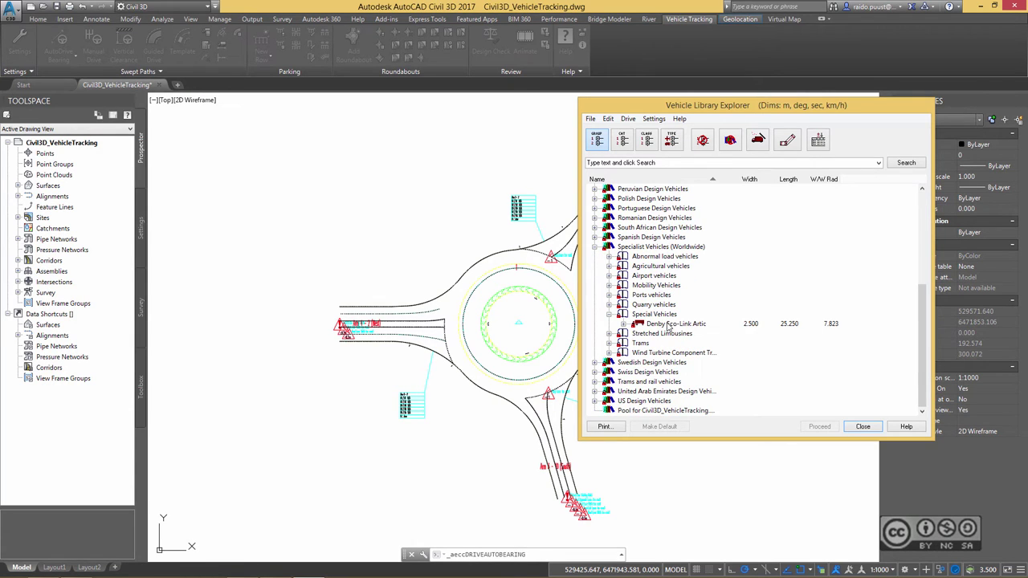
pyautogui.click(747, 323)
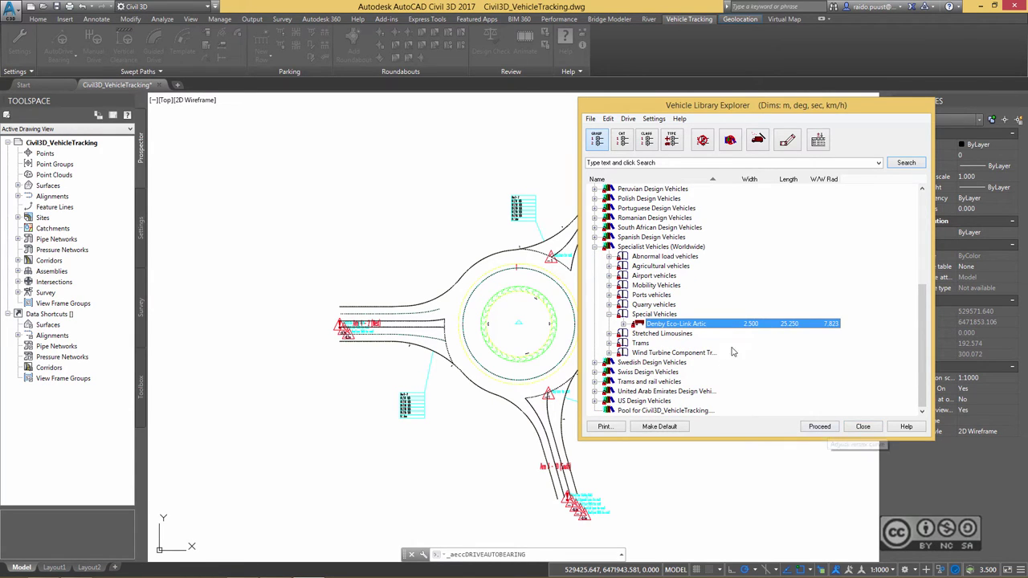
pyautogui.click(819, 426)
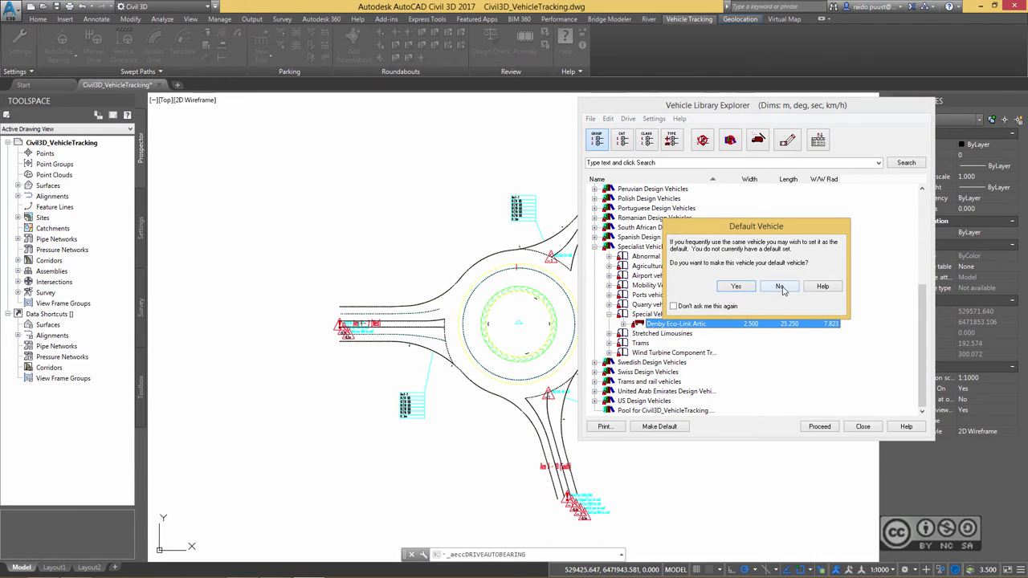
pyautogui.click(781, 286)
pyautogui.scroll(4, 395, 338)
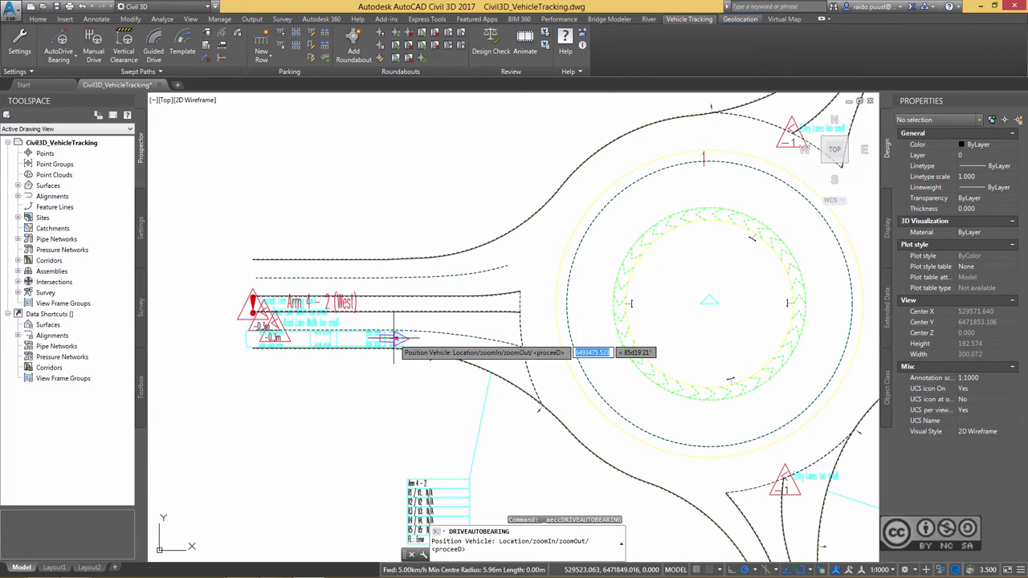
# Place the Denby Eco-Link Artic at the west arm entry and drive it round the south side
pyautogui.click(393, 338)
pyautogui.moveTo(584, 424); pyautogui.dragTo(490, 366, button='middle')
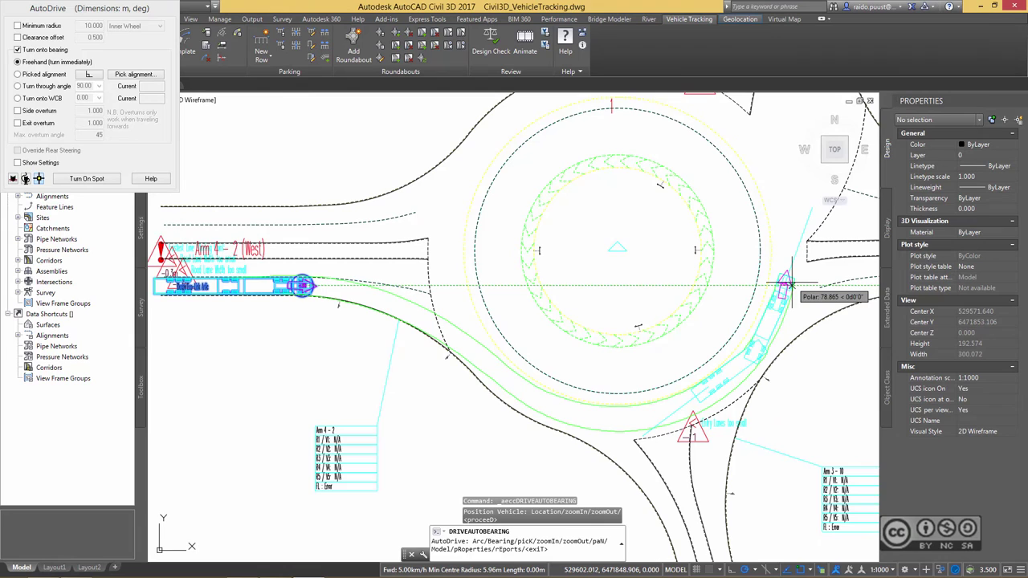
pyautogui.moveTo(785, 283); pyautogui.dragTo(661, 321, button='middle')
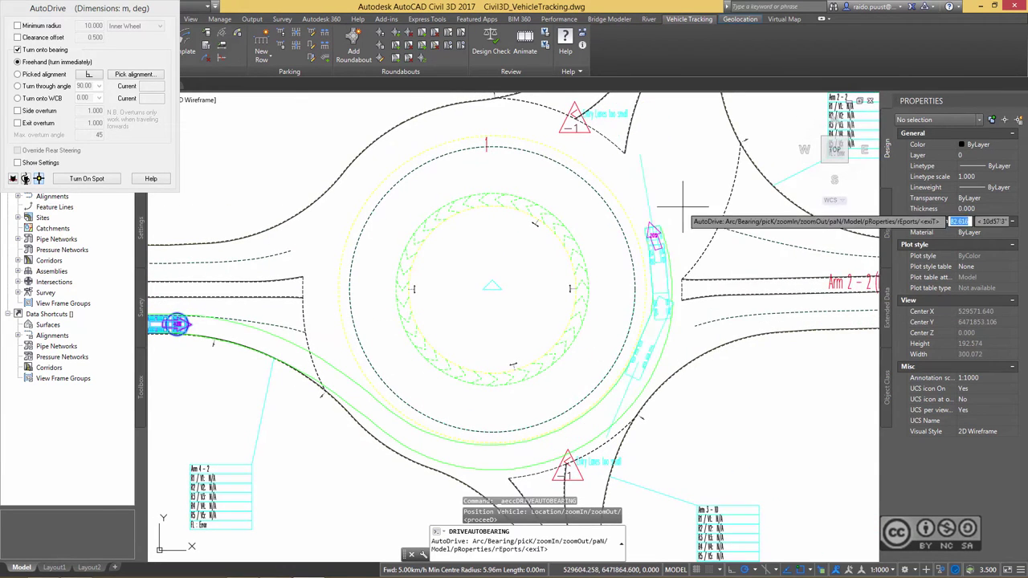
pyautogui.scroll(-4, 654, 339)
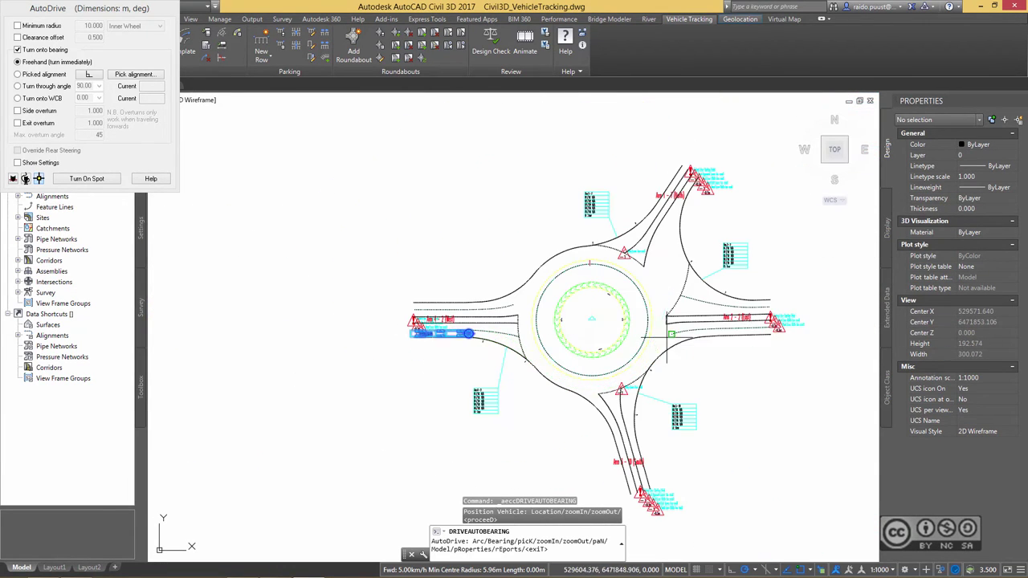
pyautogui.scroll(2, 534, 319)
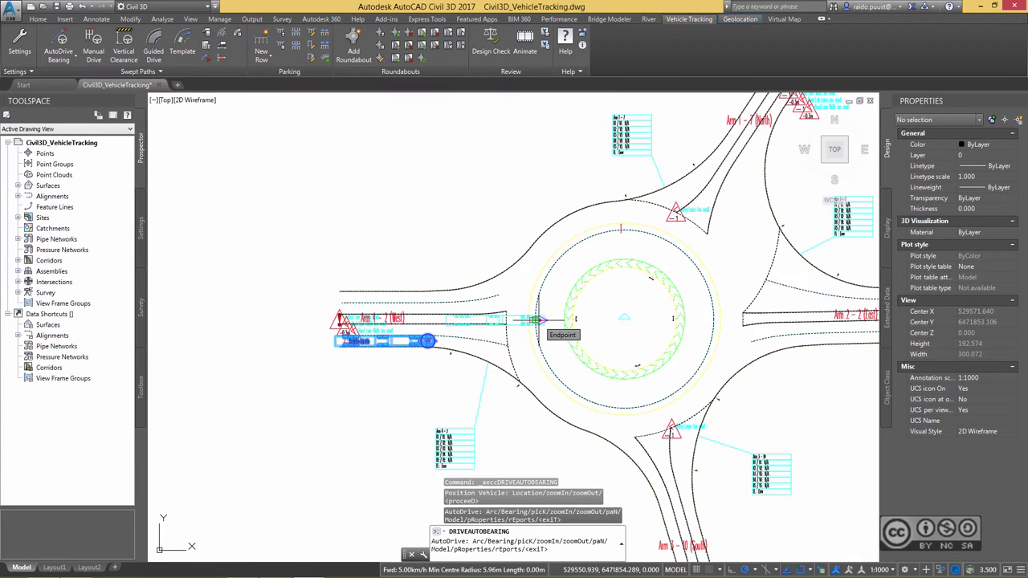
pyautogui.click(474, 341)
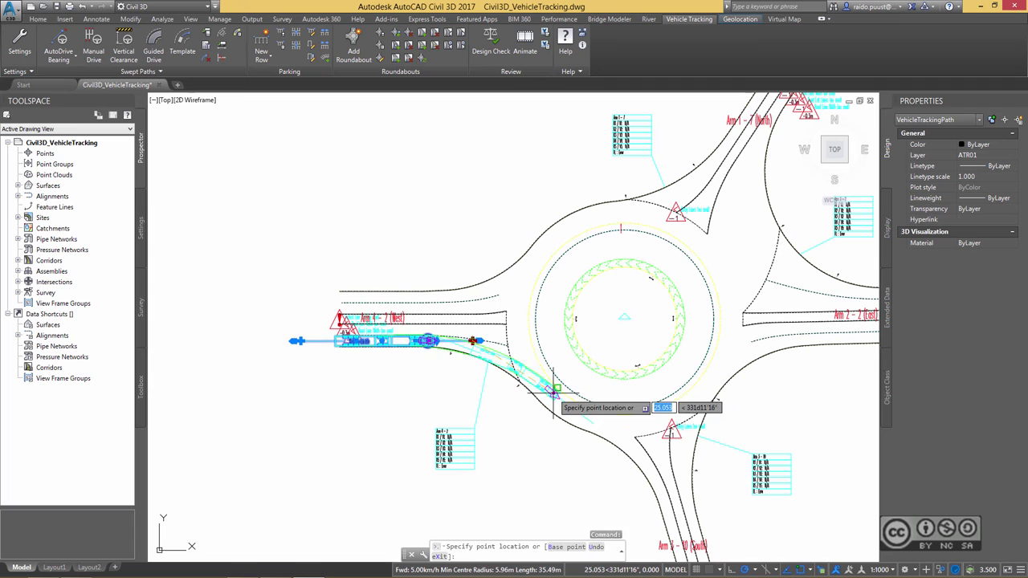
pyautogui.click(560, 392)
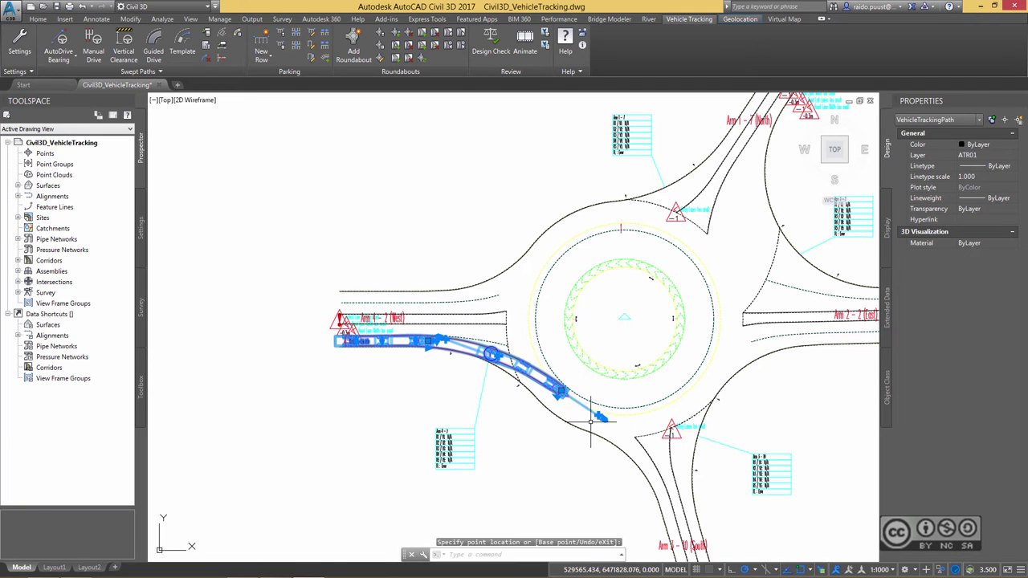
pyautogui.click(733, 315)
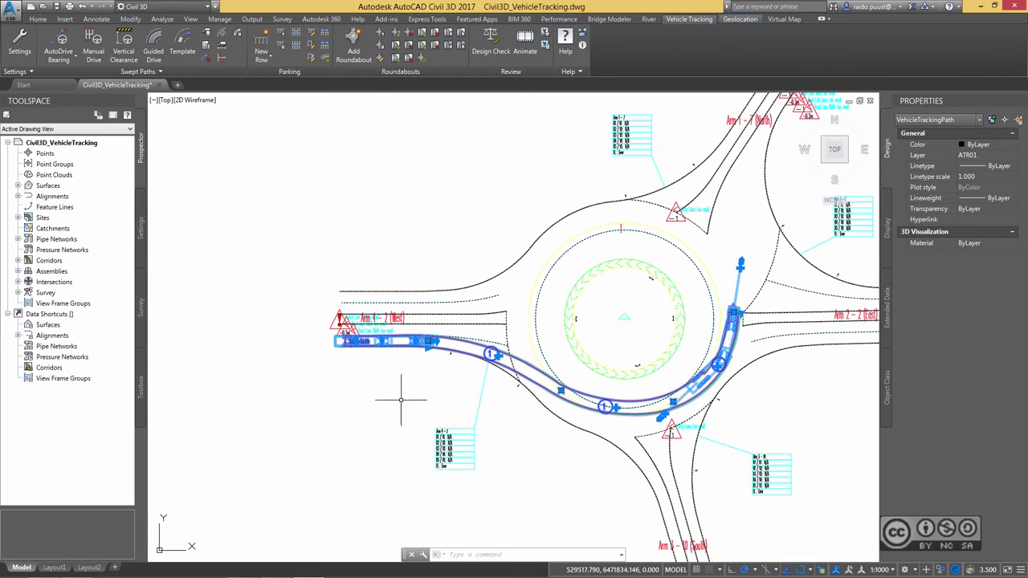
pyautogui.click(524, 44)
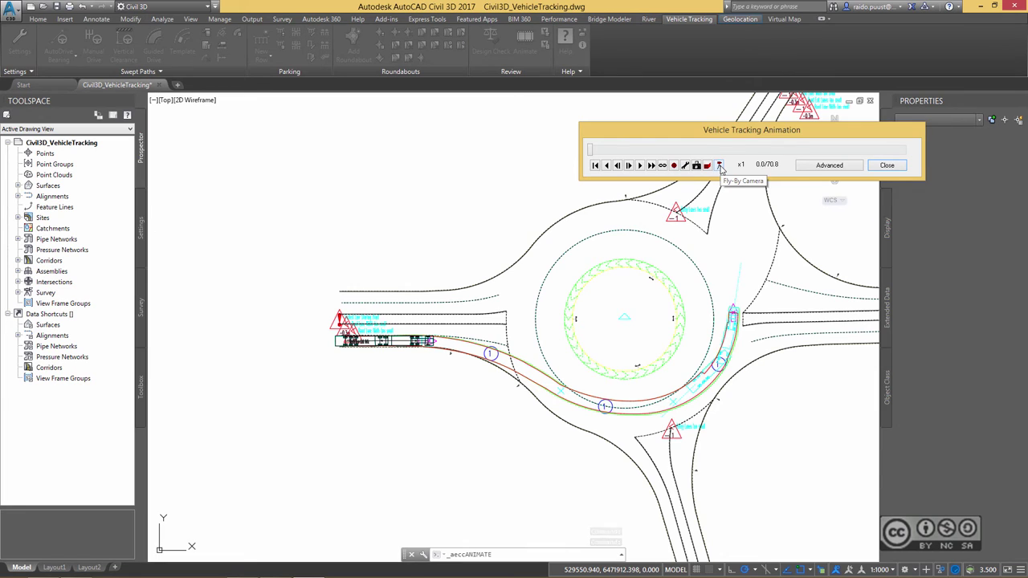
pyautogui.click(720, 165)
pyautogui.click(640, 166)
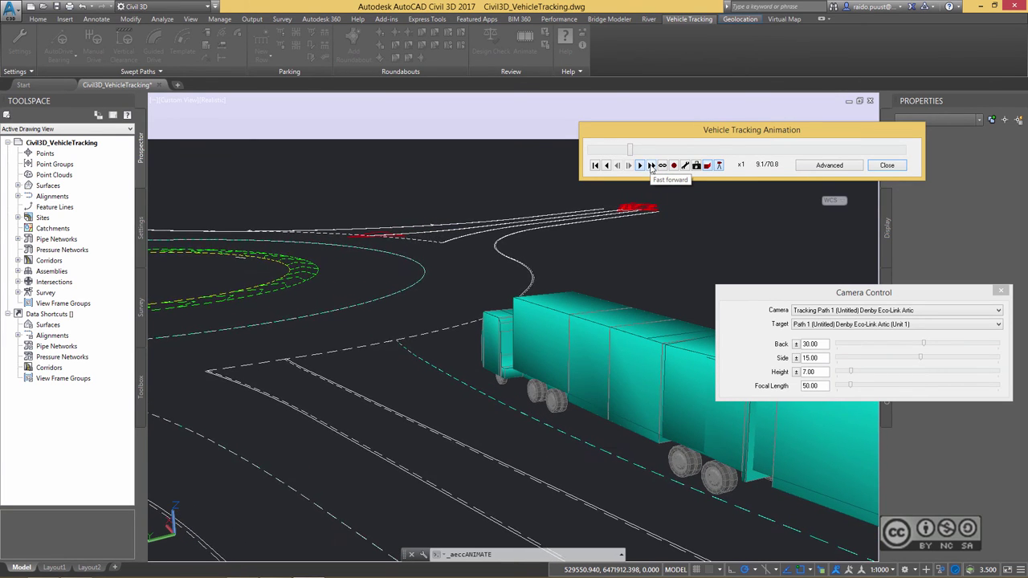
pyautogui.click(652, 166)
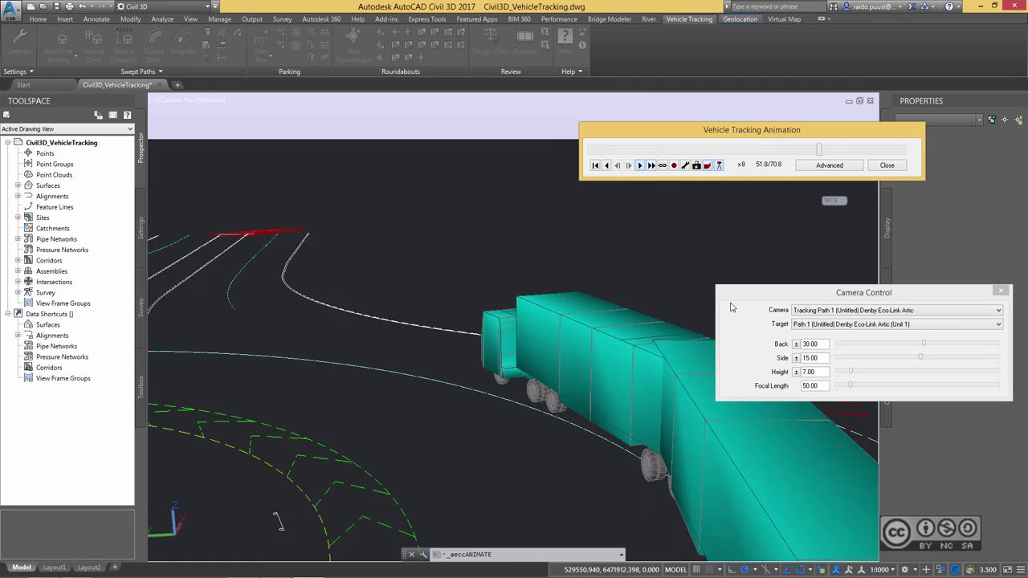
pyautogui.click(797, 361)
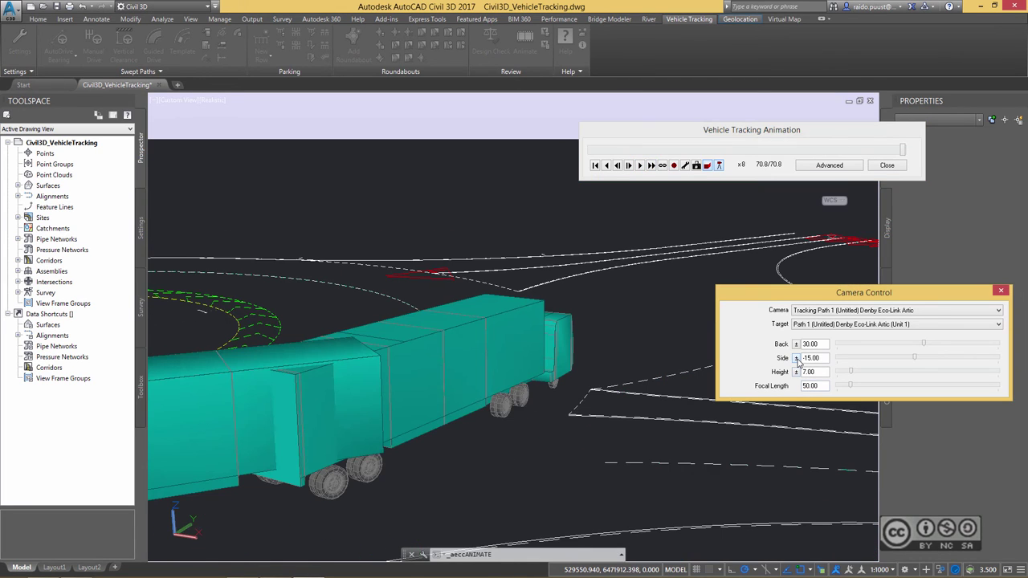
pyautogui.click(797, 345)
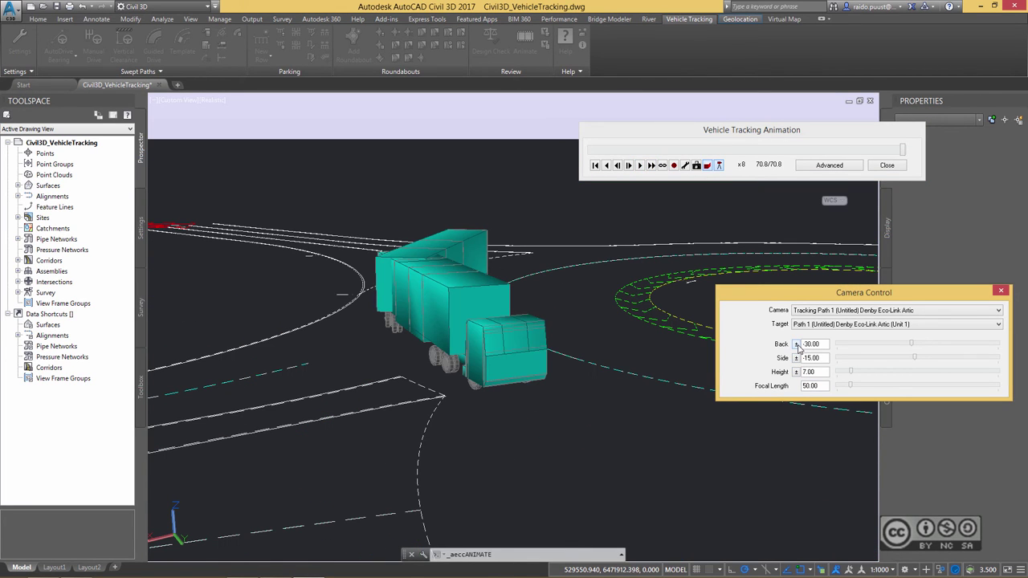
pyautogui.click(822, 313)
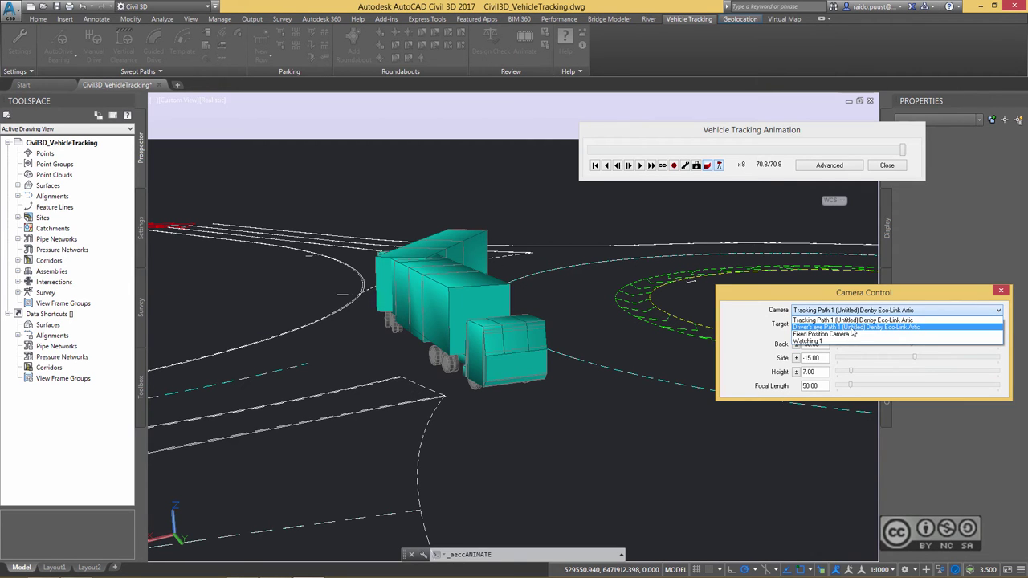
pyautogui.click(853, 328)
pyautogui.click(640, 165)
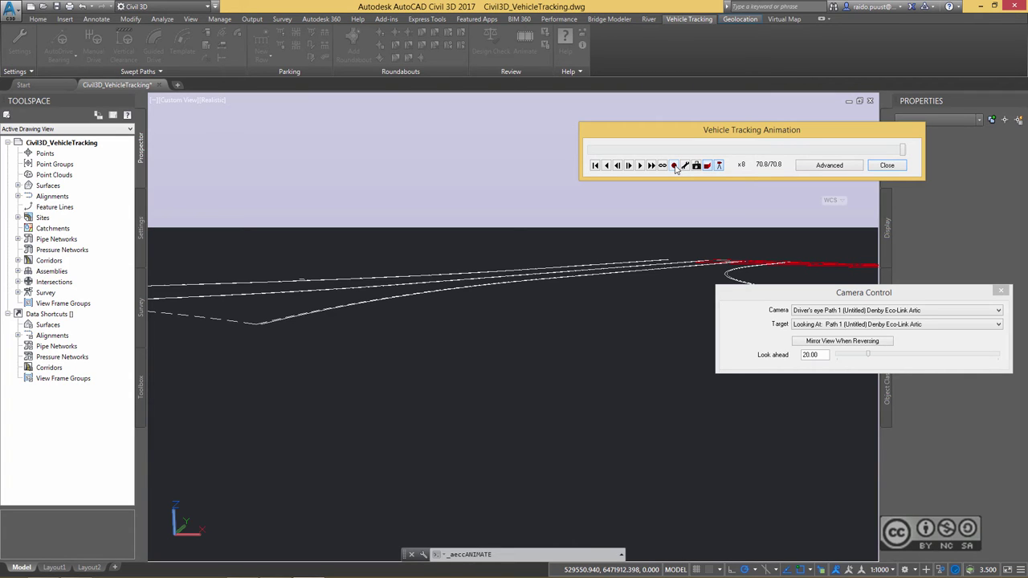
# Draw a two-point polyline running northwest to the roundabout's edge, then reselect the junction
pyautogui.click(886, 165)
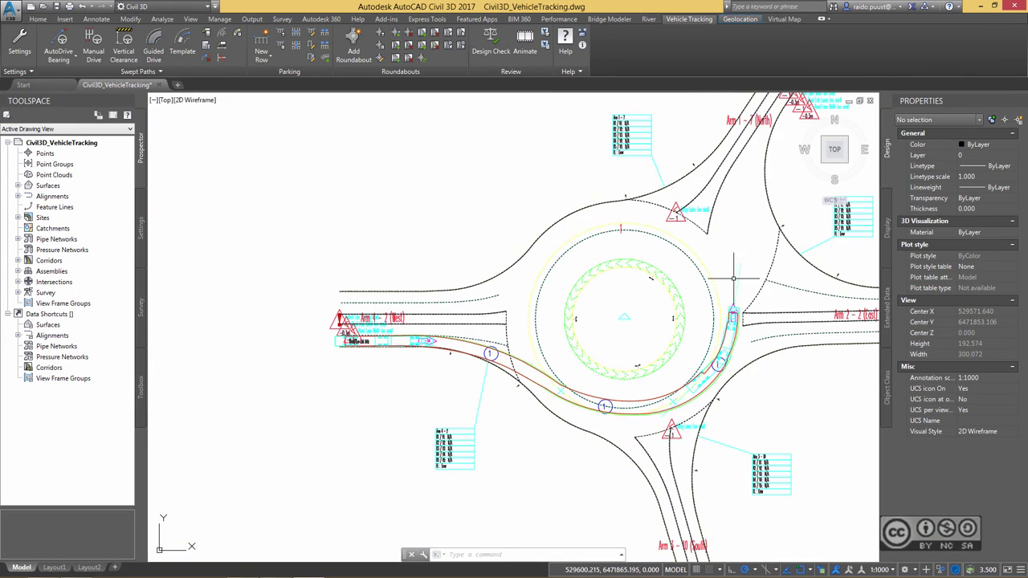
pyautogui.moveTo(564, 252); pyautogui.dragTo(629, 265, button='middle')
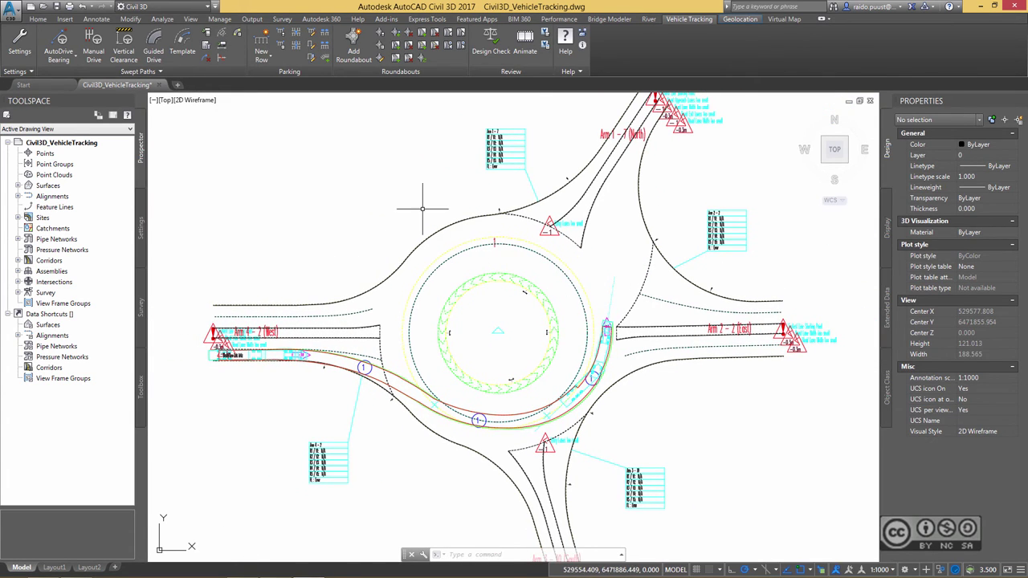
pyautogui.moveTo(423, 210); pyautogui.dragTo(484, 273, button='middle')
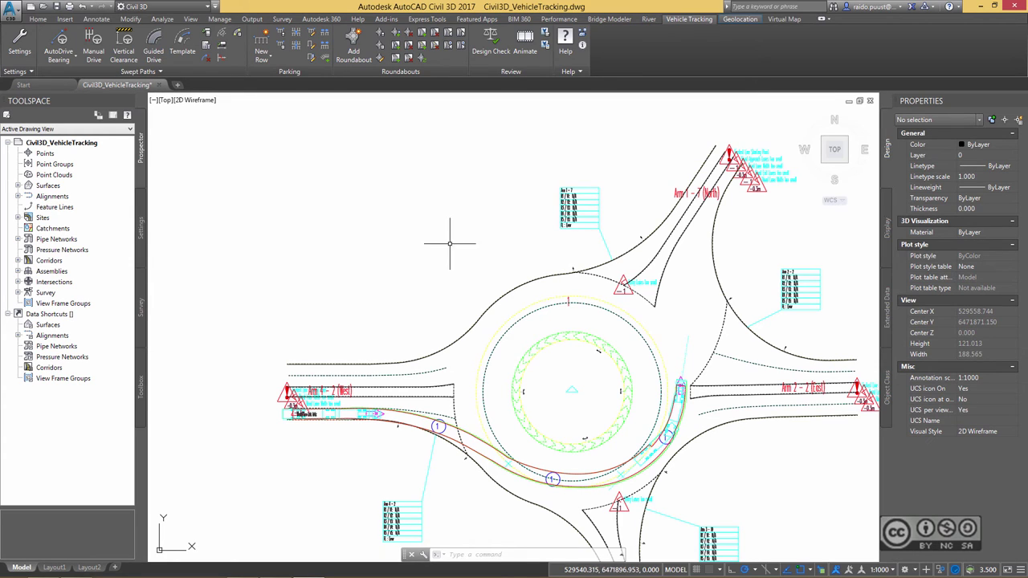
pyautogui.write('pl')
pyautogui.press('Return')
pyautogui.click(391, 138)
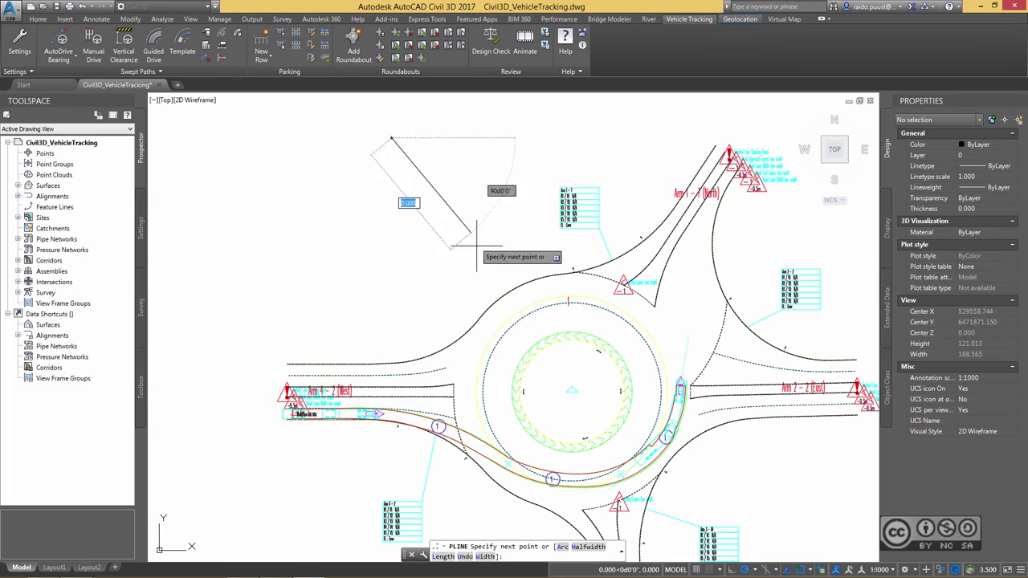
pyautogui.click(504, 295)
pyautogui.press('Escape')
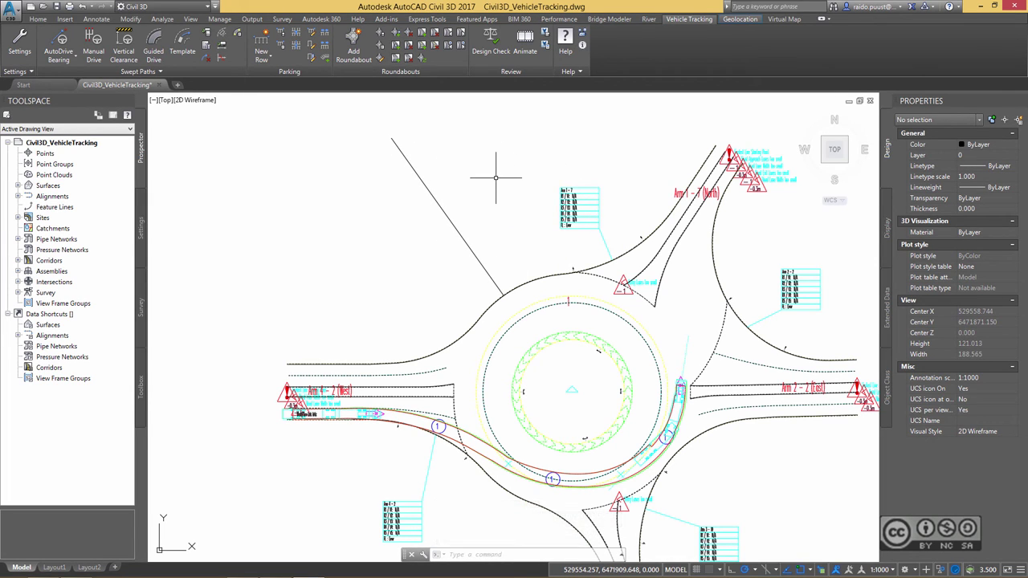
pyautogui.click(536, 278)
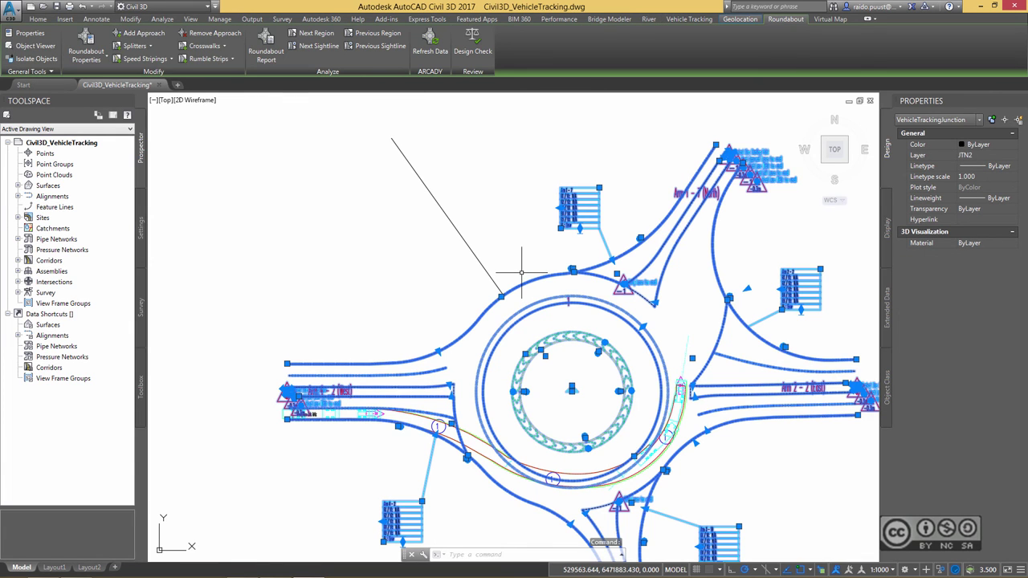
# Add Arm 5 (NW) along the drawn polyline, accepting the New Leg lane settings
pyautogui.click(129, 35)
pyautogui.click(462, 241)
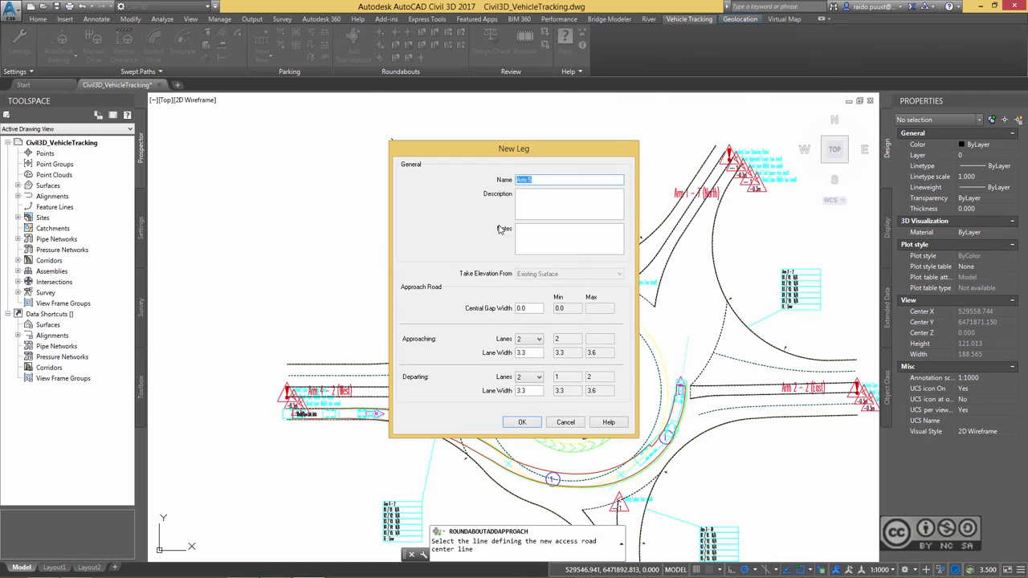
pyautogui.click(523, 422)
pyautogui.scroll(-3, 544, 241)
pyautogui.scroll(-2, 540, 281)
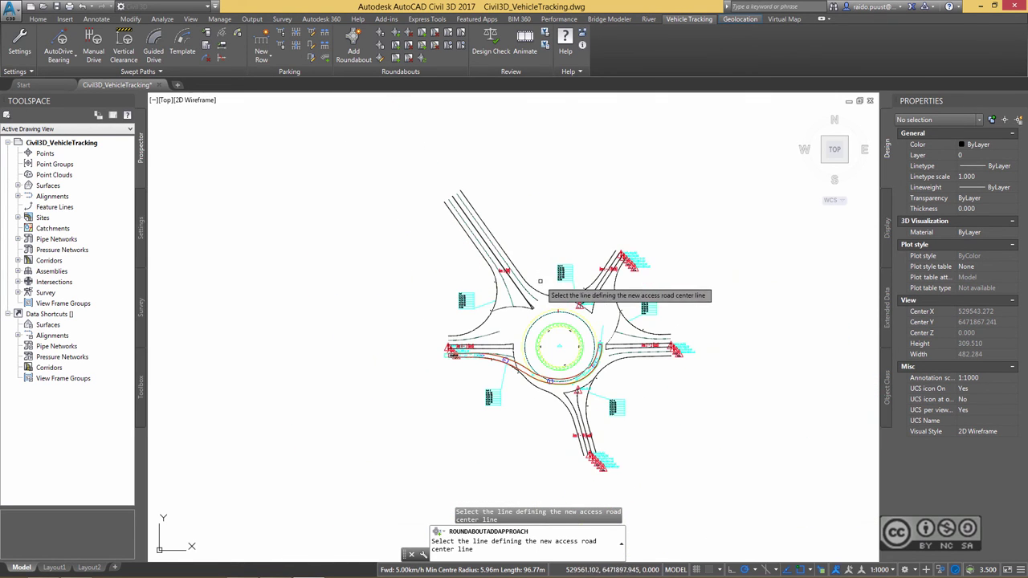
pyautogui.scroll(2, 530, 288)
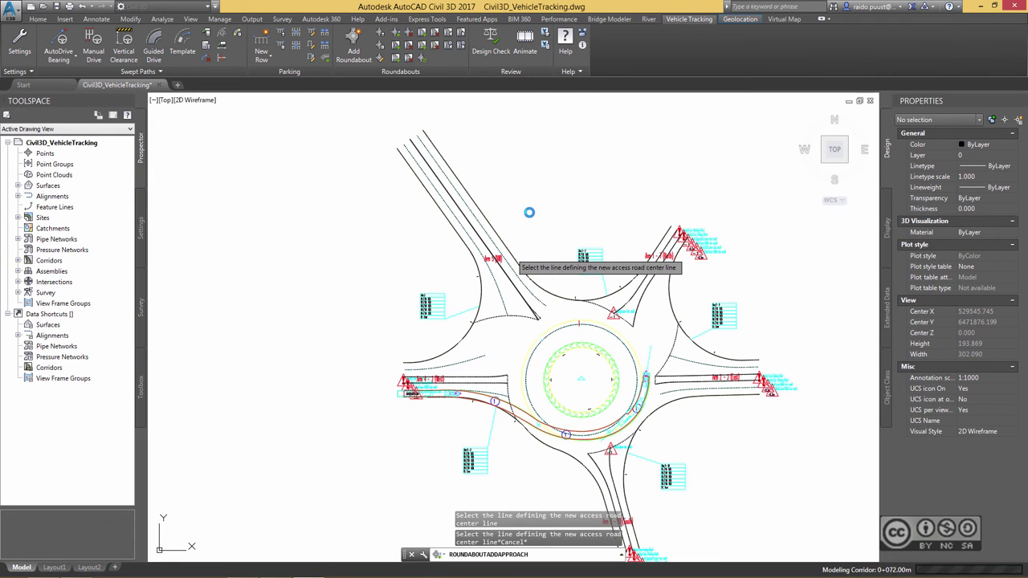
pyautogui.press('Escape')
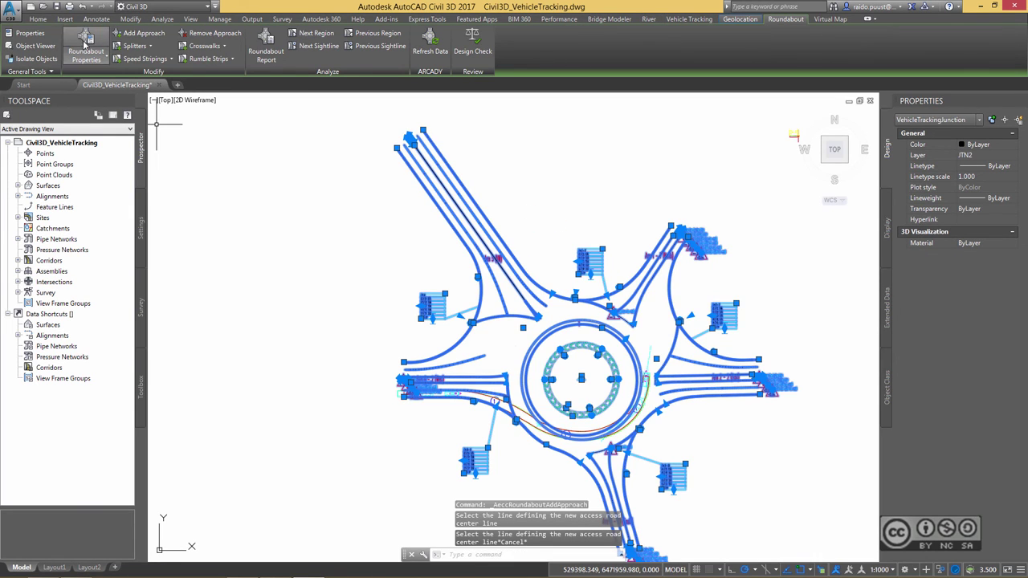
pyautogui.click(79, 35)
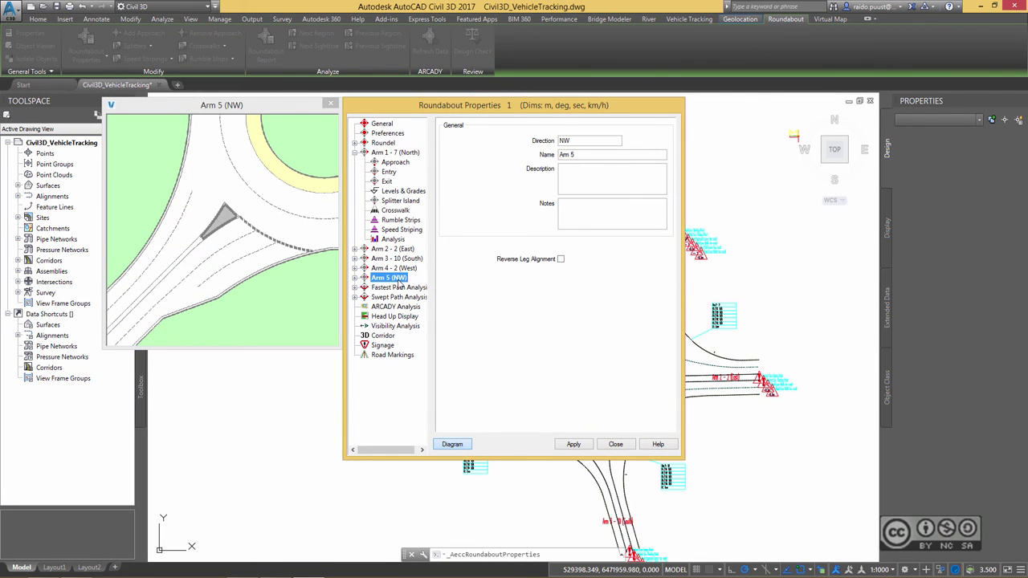
# Close Roundabout Properties and end object isolation to reveal the corridor and alignments
pyautogui.click(615, 444)
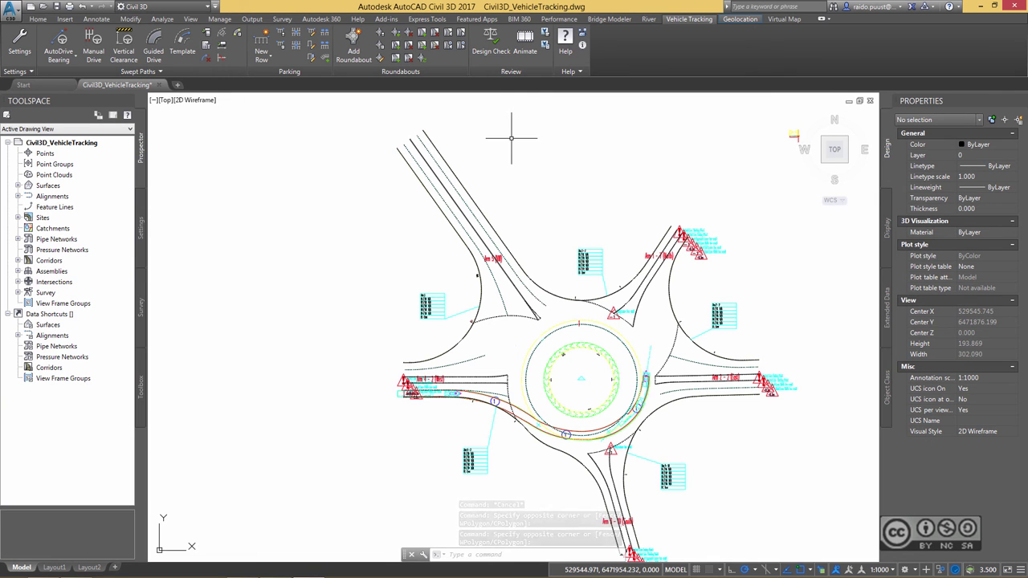
pyautogui.rightClick(513, 139)
pyautogui.moveTo(483, 181)
pyautogui.click(482, 197)
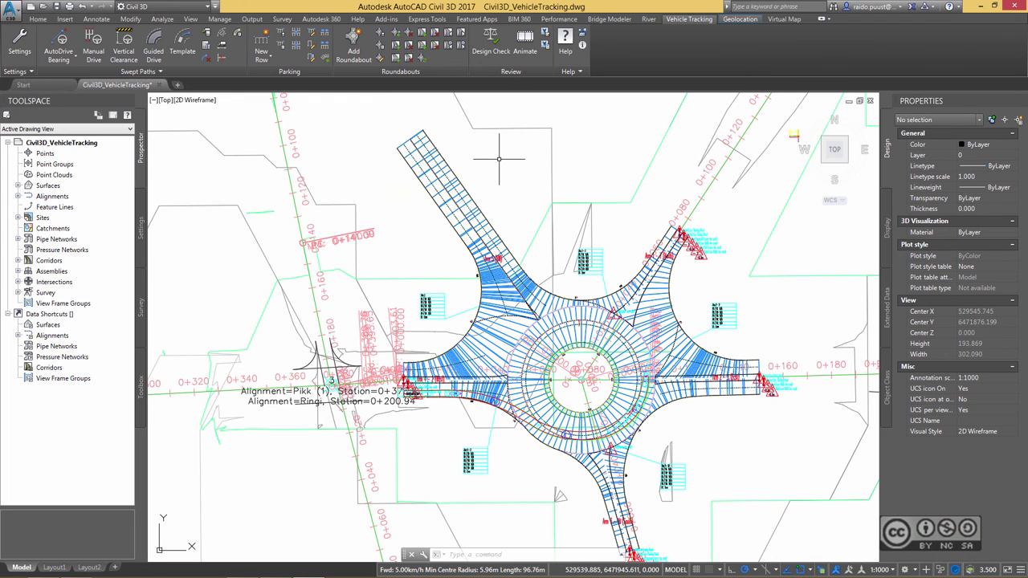
pyautogui.click(452, 181)
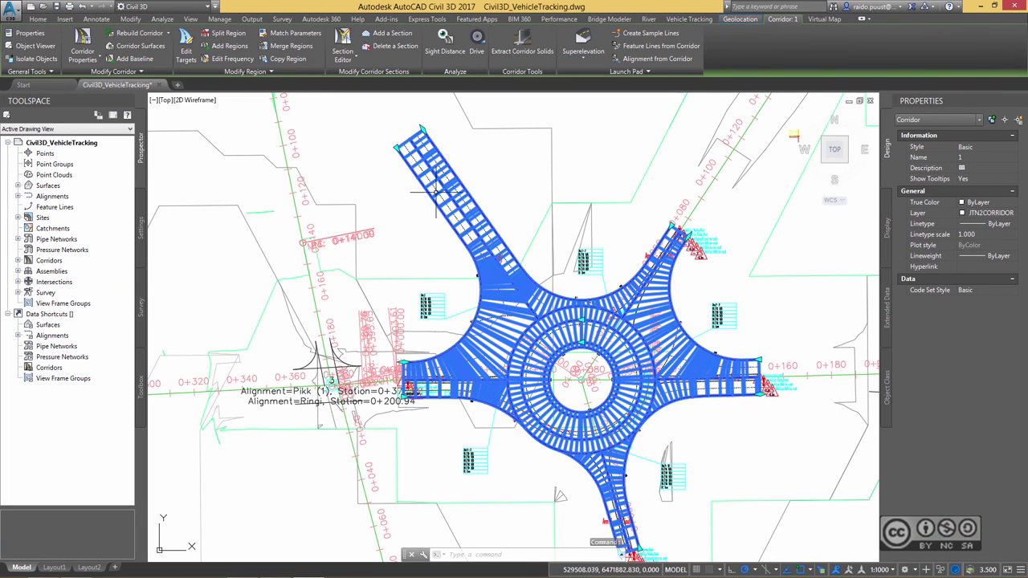
pyautogui.rightClick(500, 143)
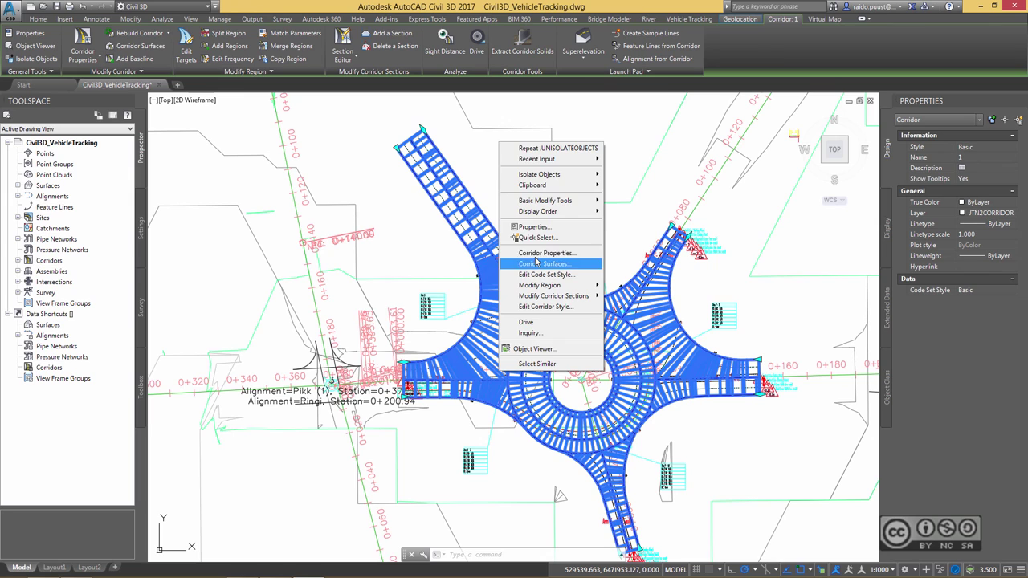
pyautogui.click(547, 350)
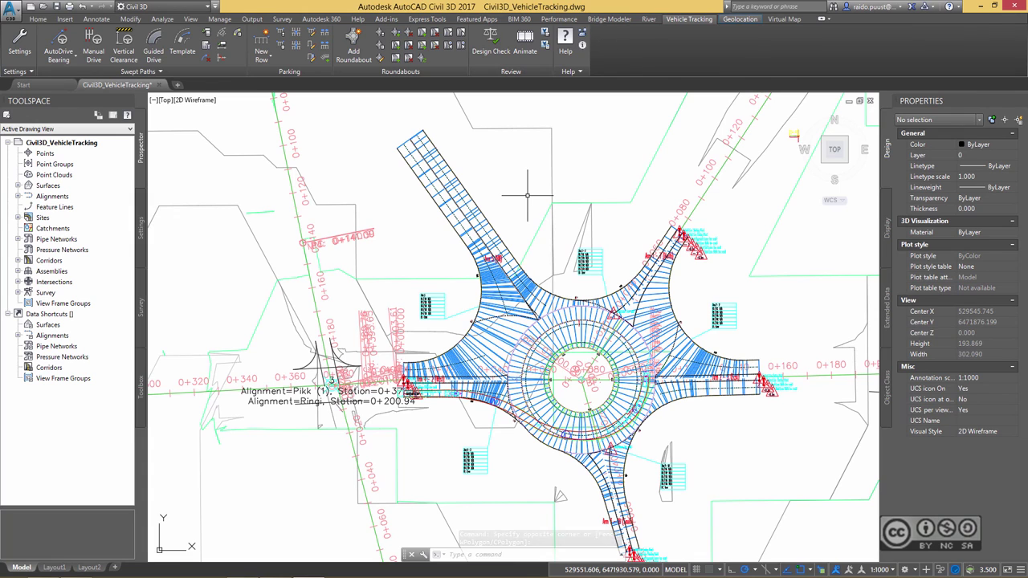
# Remove the northwest approach from the roundabout with Remove Approach
pyautogui.click(487, 206)
pyautogui.click(214, 33)
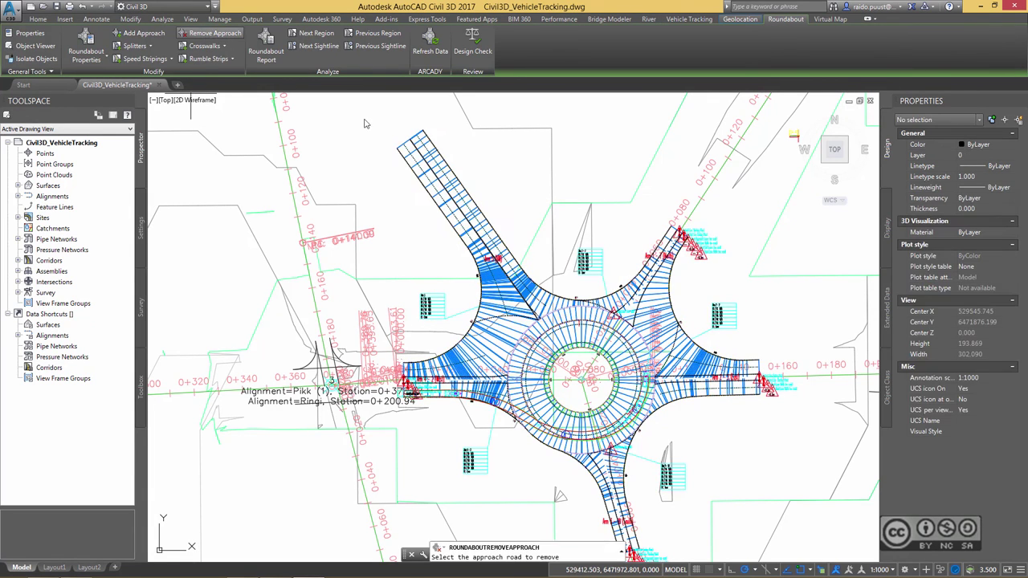
pyautogui.click(466, 225)
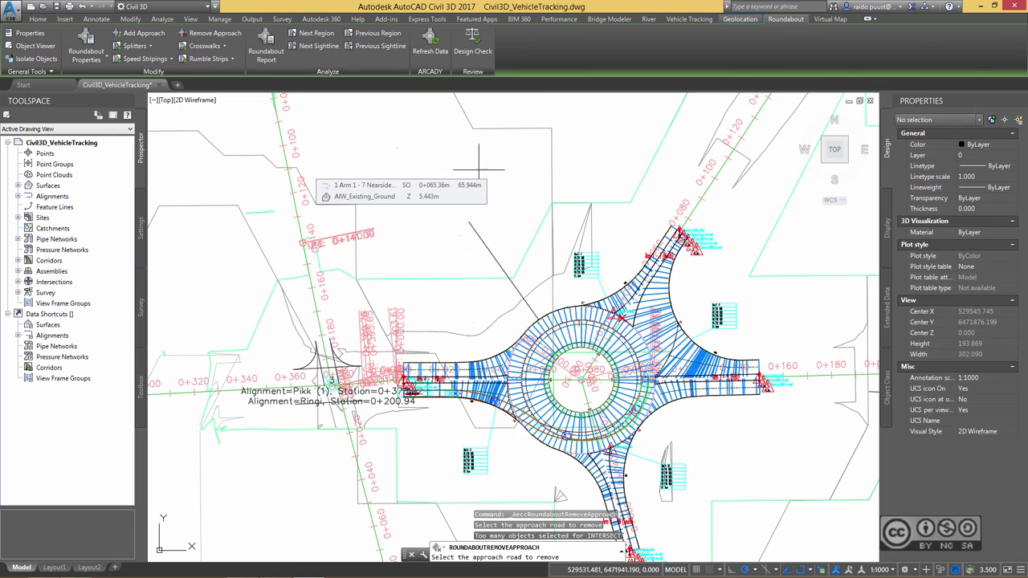
pyautogui.press('Return')
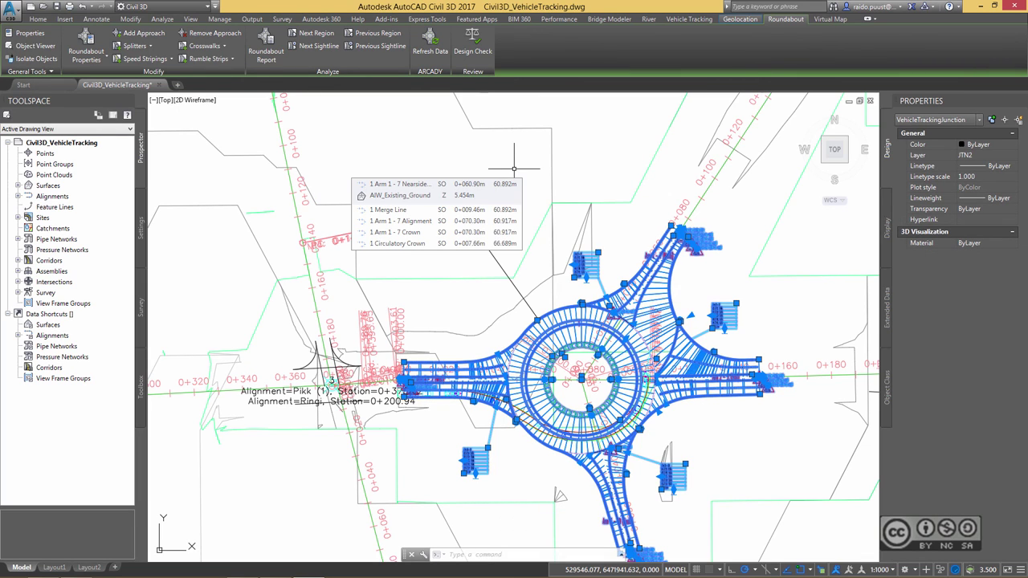